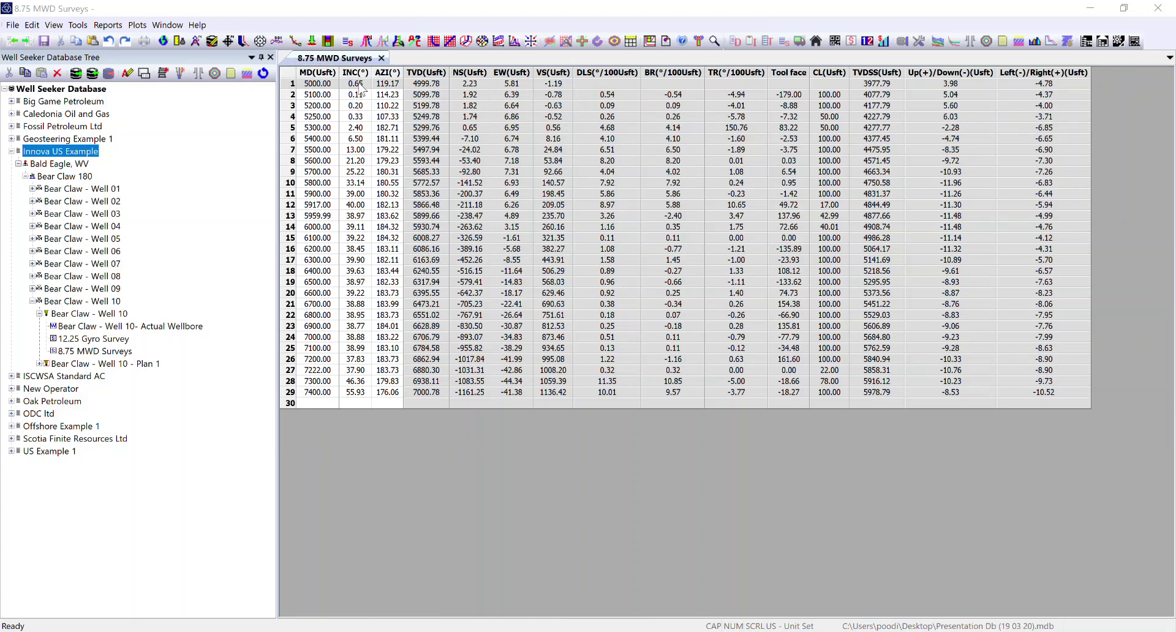
- Open the operator properties of Innova US Example, review its anti-collision settings and apply them
right_click(100, 355)
key("Escape")
left_click(145, 77)
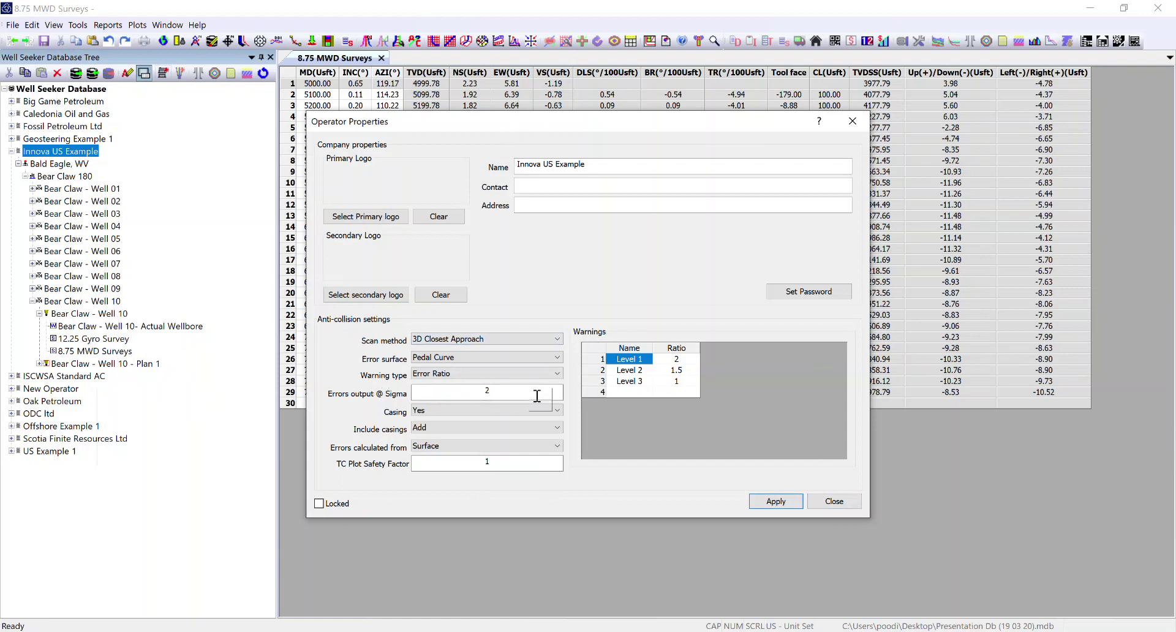
left_click(775, 502)
left_click(834, 501)
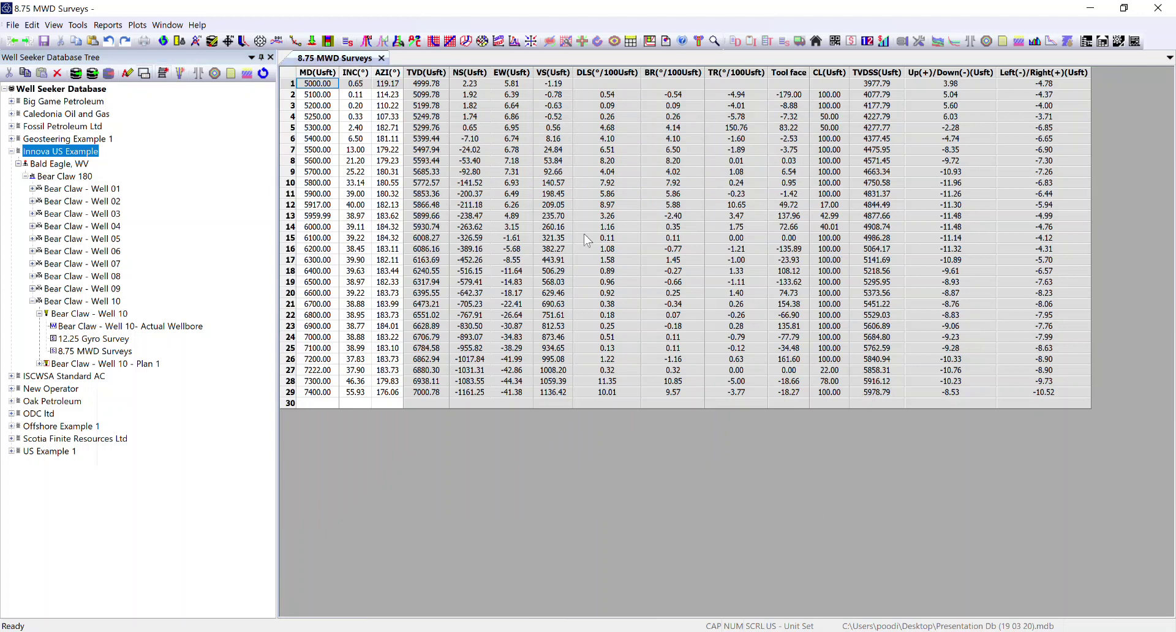
- Open the offset well selection for the 8.75 MWD Surveys and review the selected offsets
left_click(367, 43)
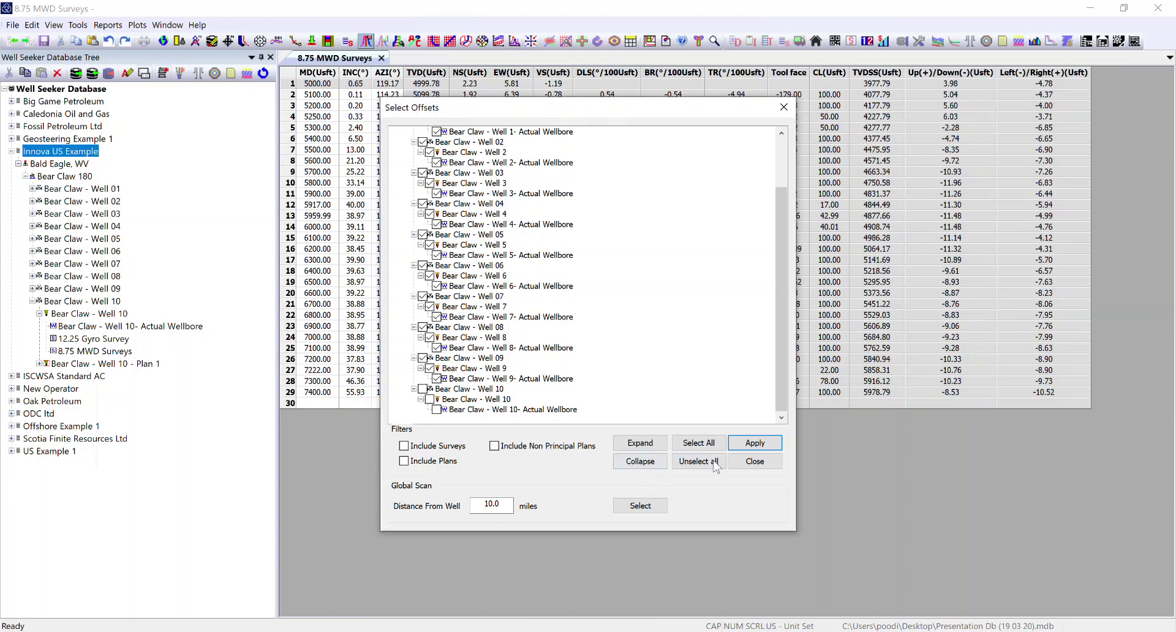
scroll(699, 341, "up", 2)
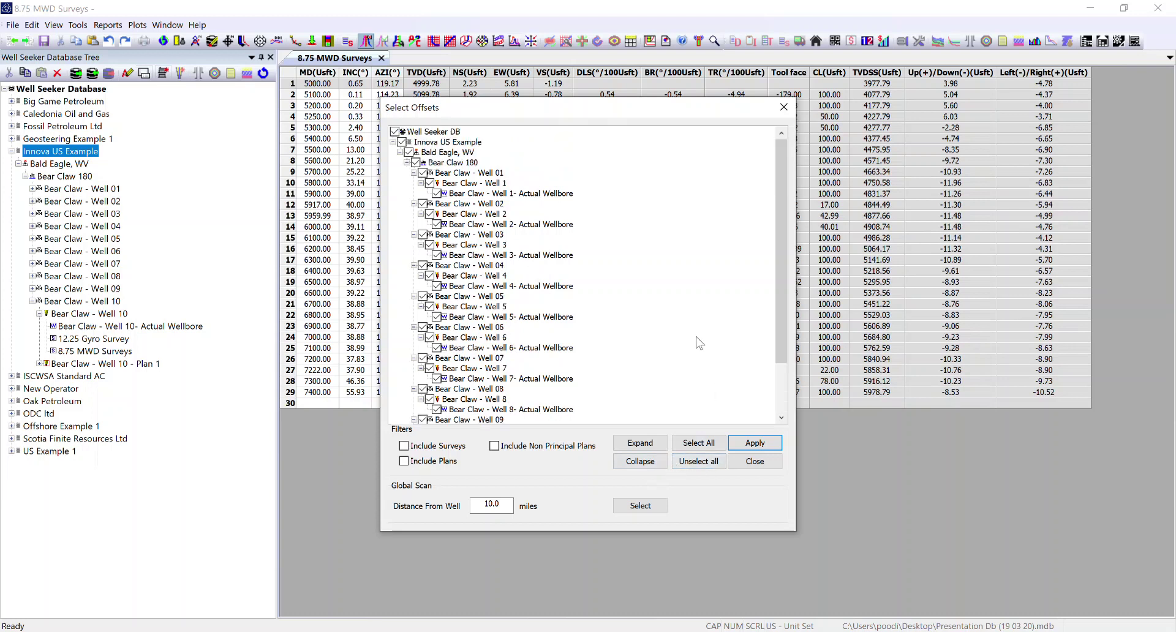
- Try the Include Non Principal Plans, Include Plans and Include Surveys filters in the offset selection, and switch them off again
left_click(494, 446)
left_click(405, 463)
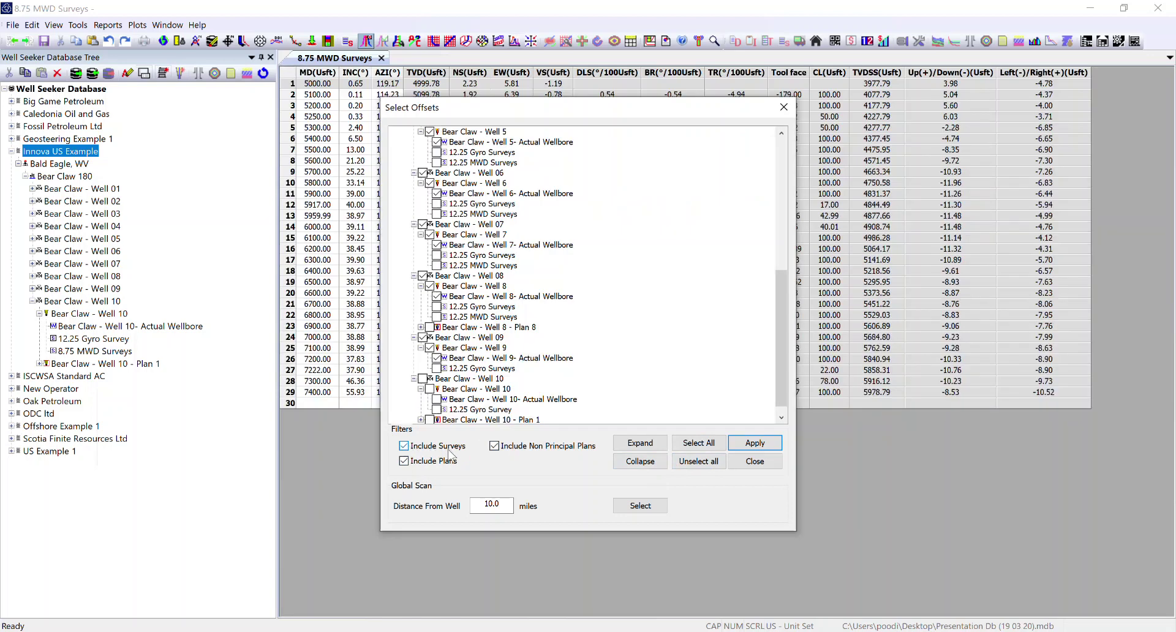
left_click(405, 447)
left_click(405, 463)
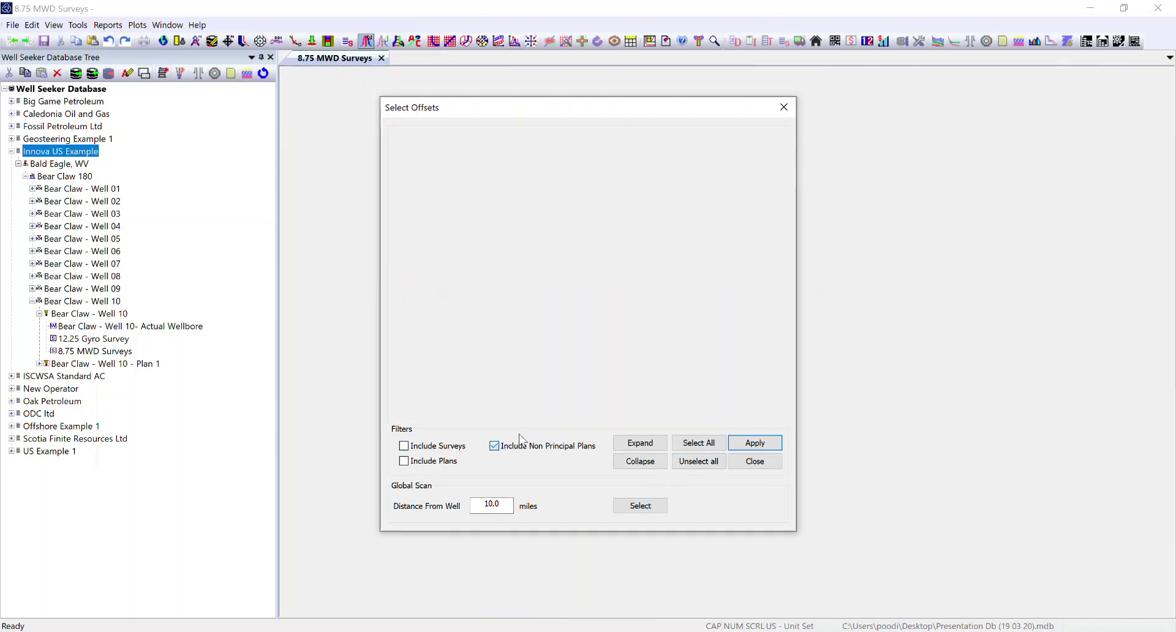
left_click(521, 444)
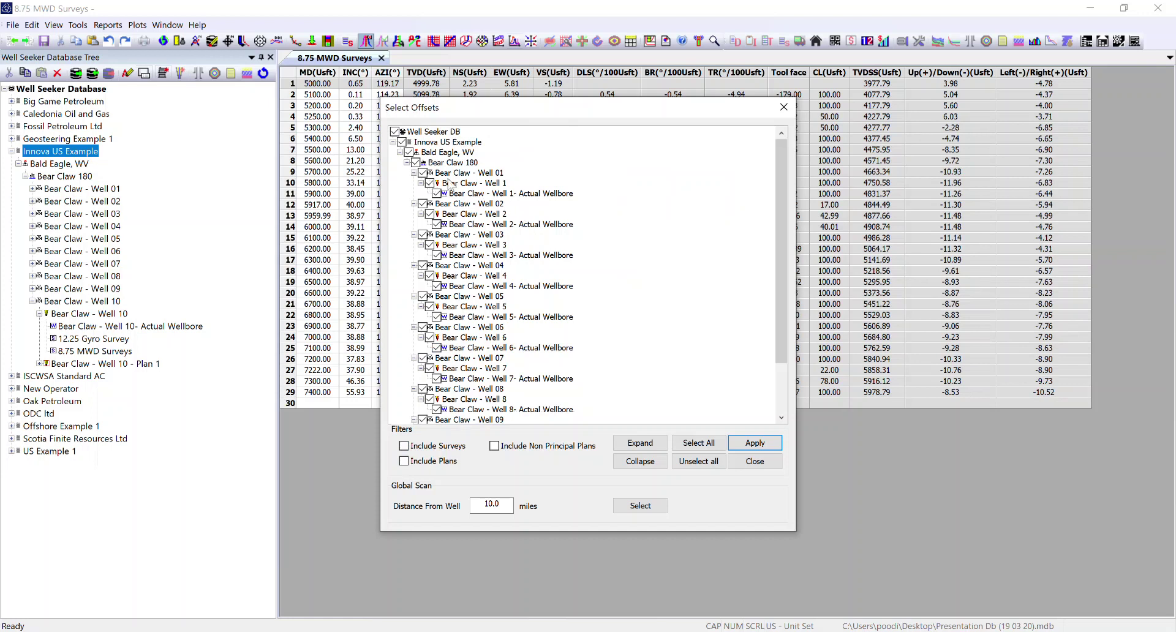
- Apply the offset selection with the actual wellbores of Bear Claw Wells 01 to 09 included and Well 10 excluded
scroll(456, 250, "down", 2)
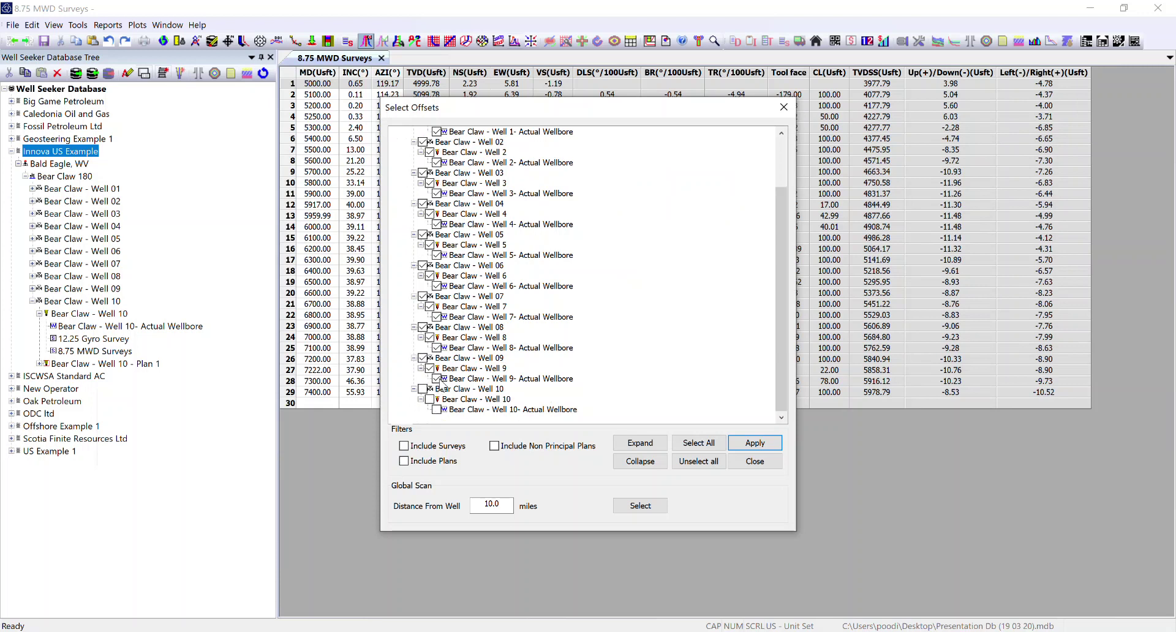
left_click(759, 445)
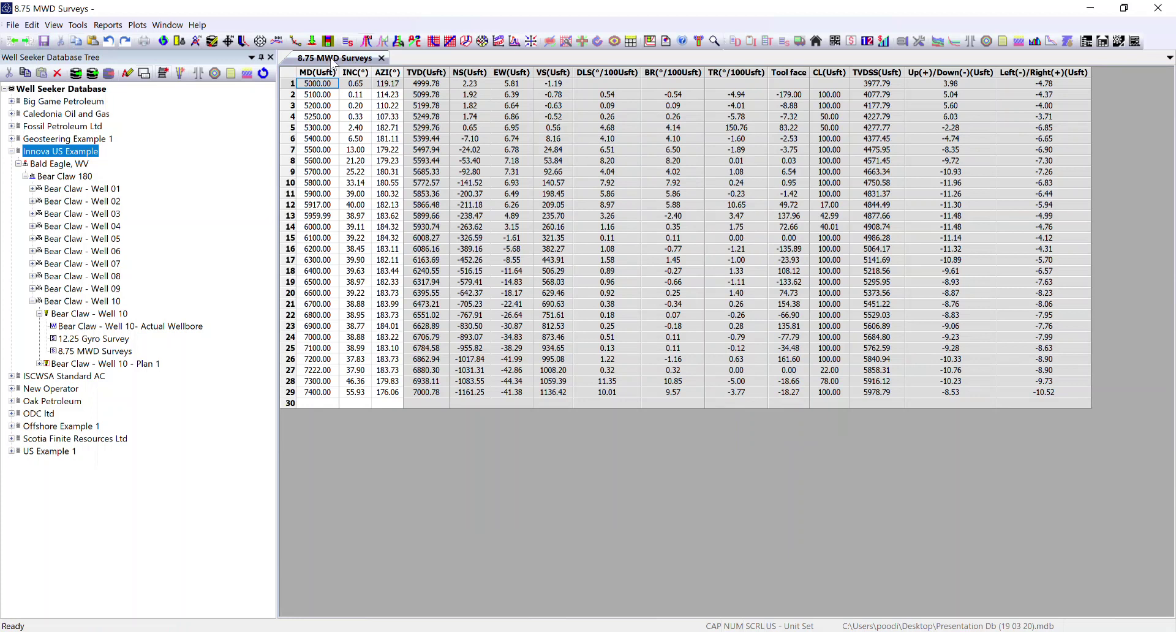
- Open the setup for a Standard Anti-Collision Report, keep PDF Report as the output and review the available report columns
left_click(106, 26)
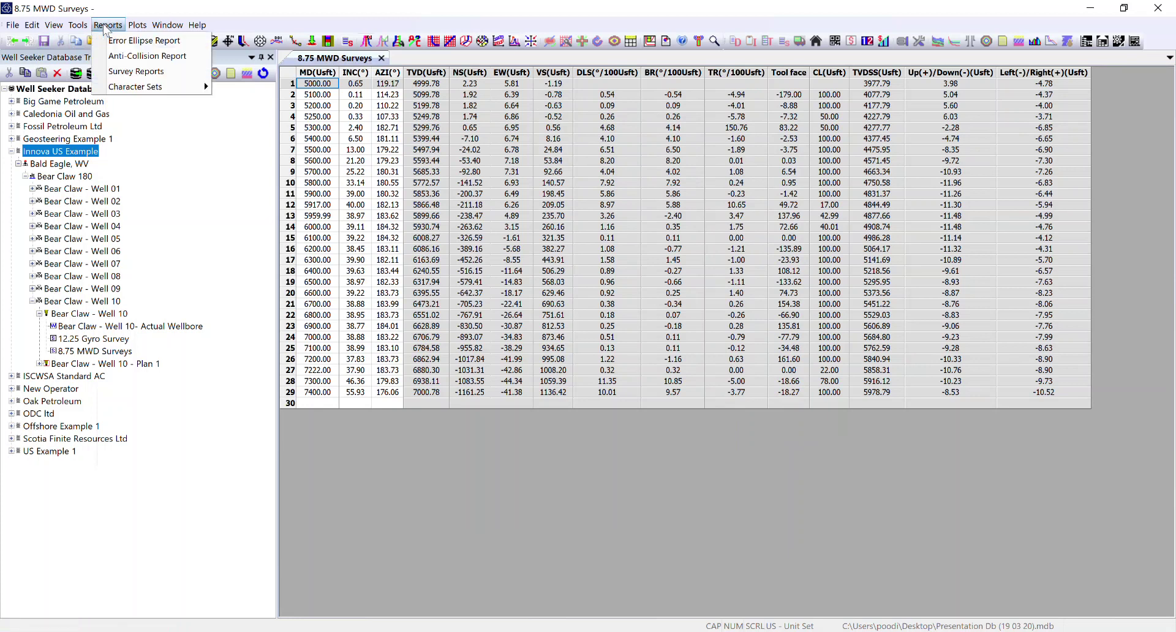
left_click(114, 58)
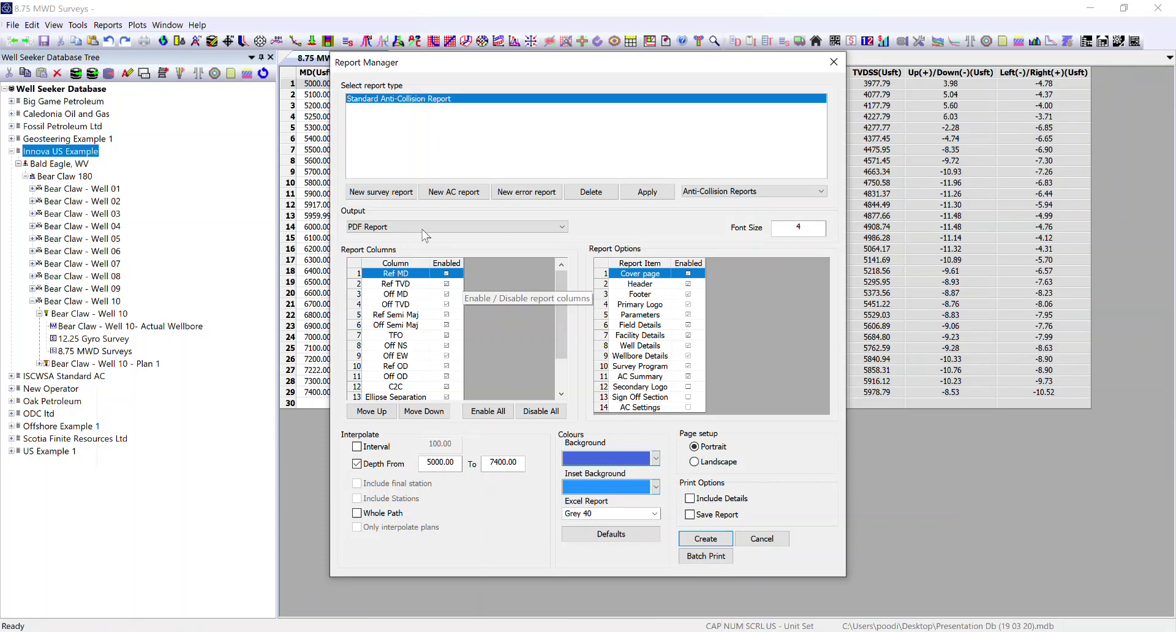
left_click(381, 229)
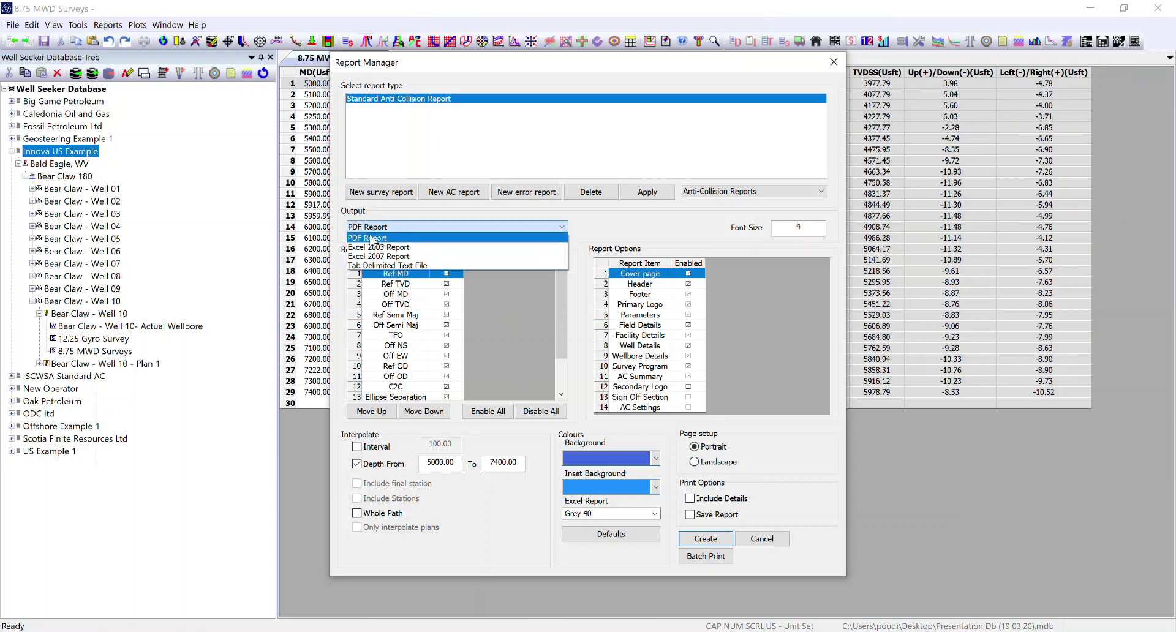
left_click(503, 301)
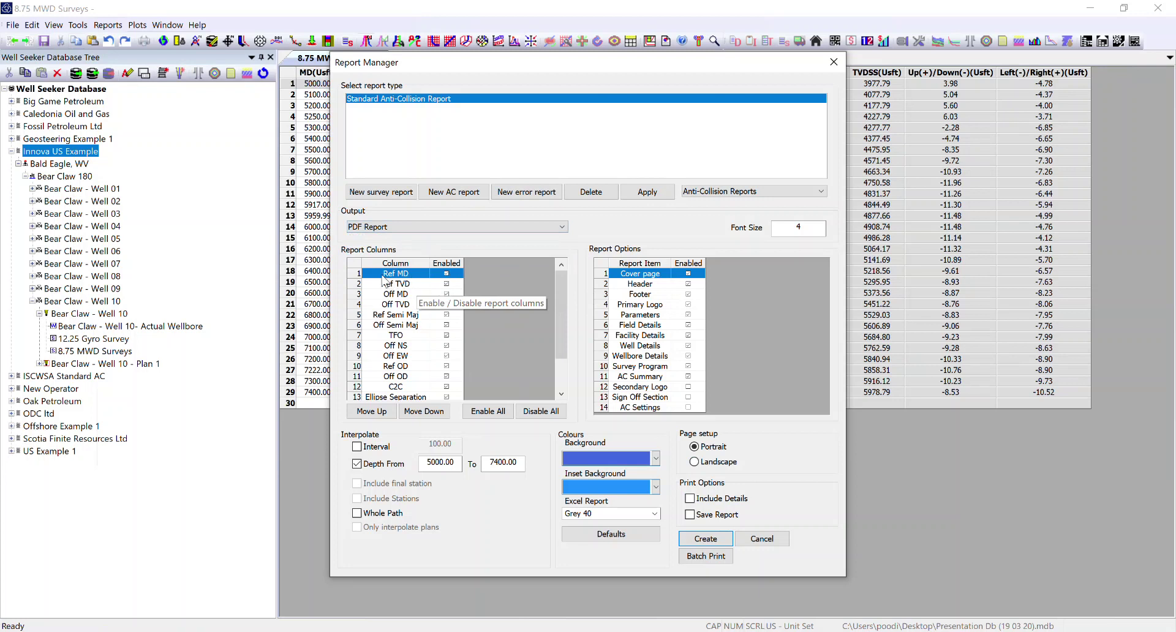
scroll(441, 288, "down", 2)
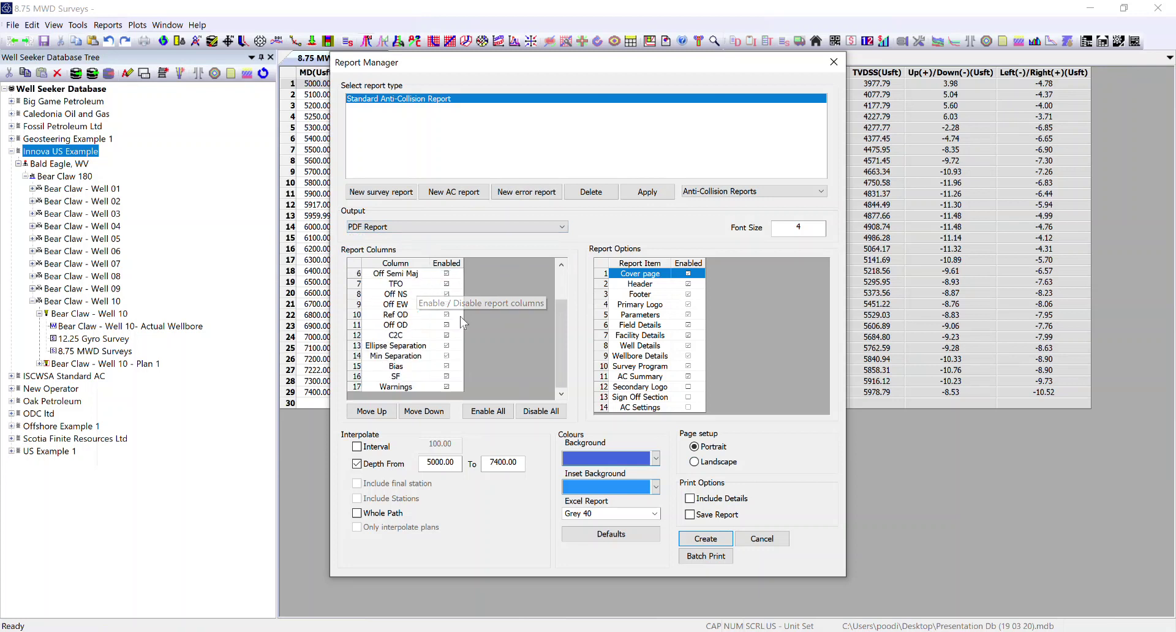
scroll(474, 332, "up", 2)
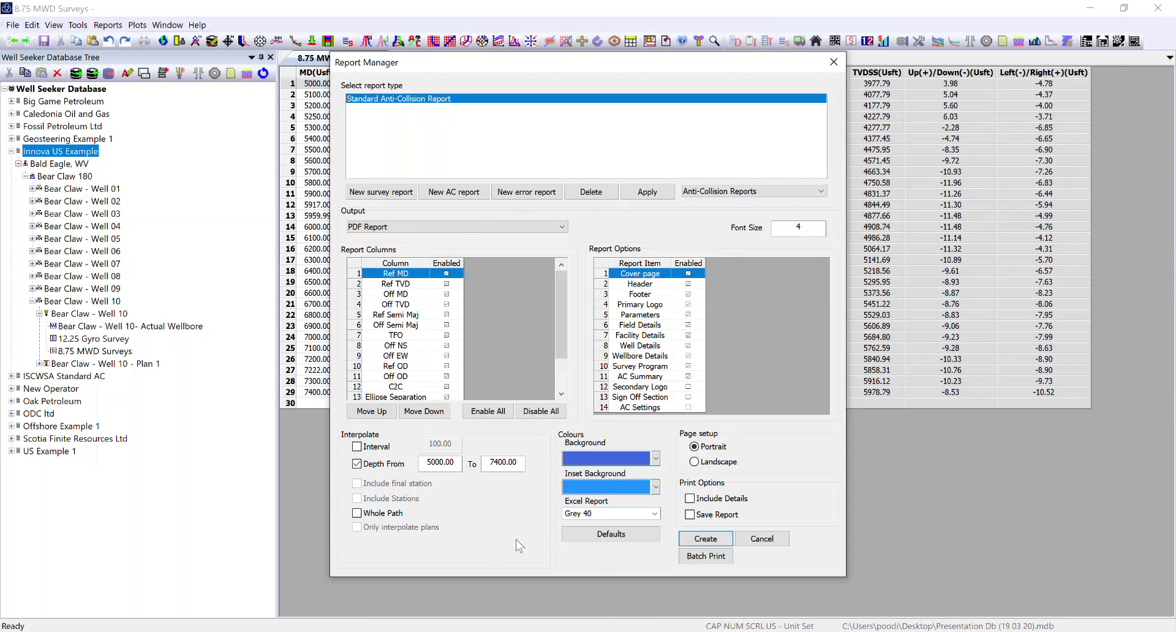
- Enable report interpolation at an interval of 30, including the final station and the survey stations
left_click(393, 446)
key("Tab")
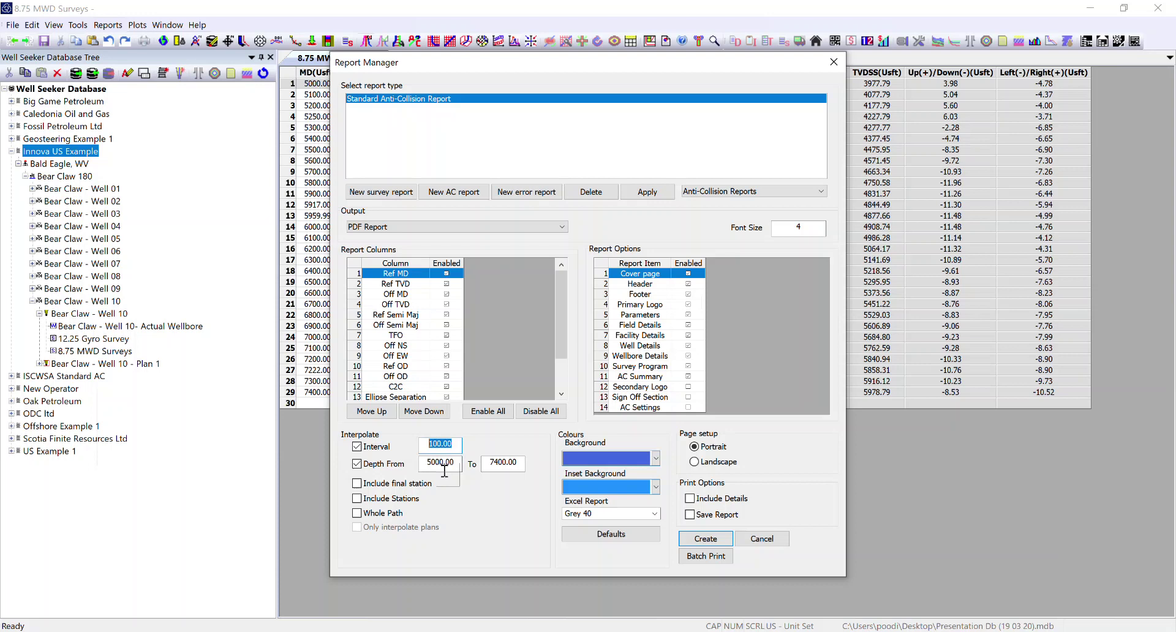
type("30")
left_click(456, 465)
left_click(384, 484)
left_click(364, 500)
- Set the report's background colour to cyan and its inset background to a custom light blue
left_click(656, 459)
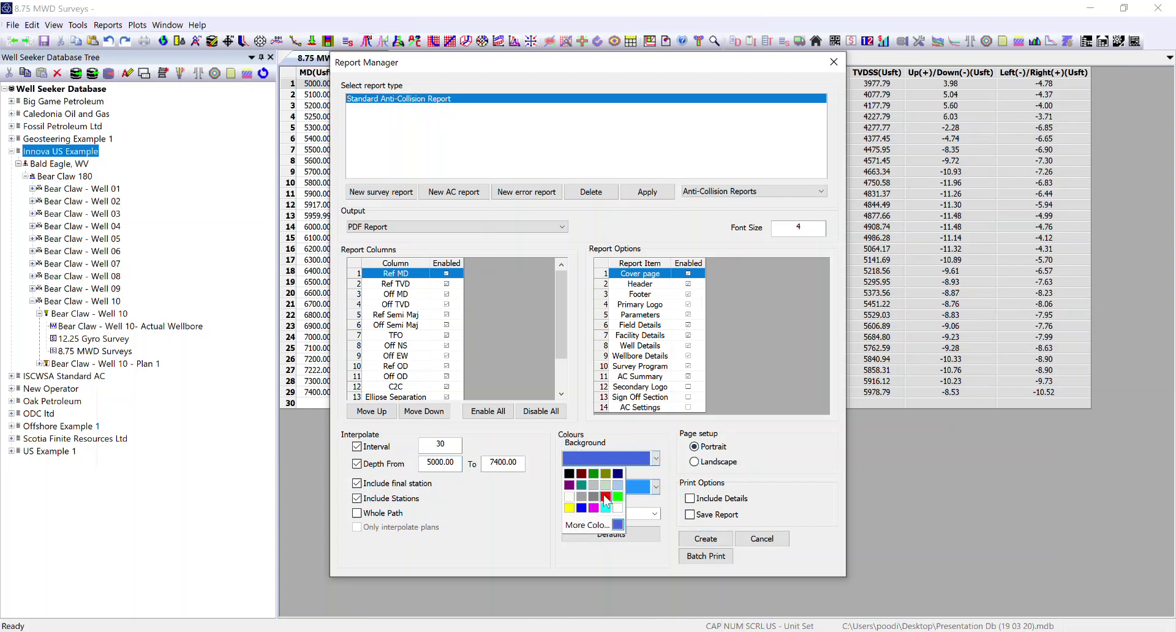
left_click(606, 508)
left_click(656, 487)
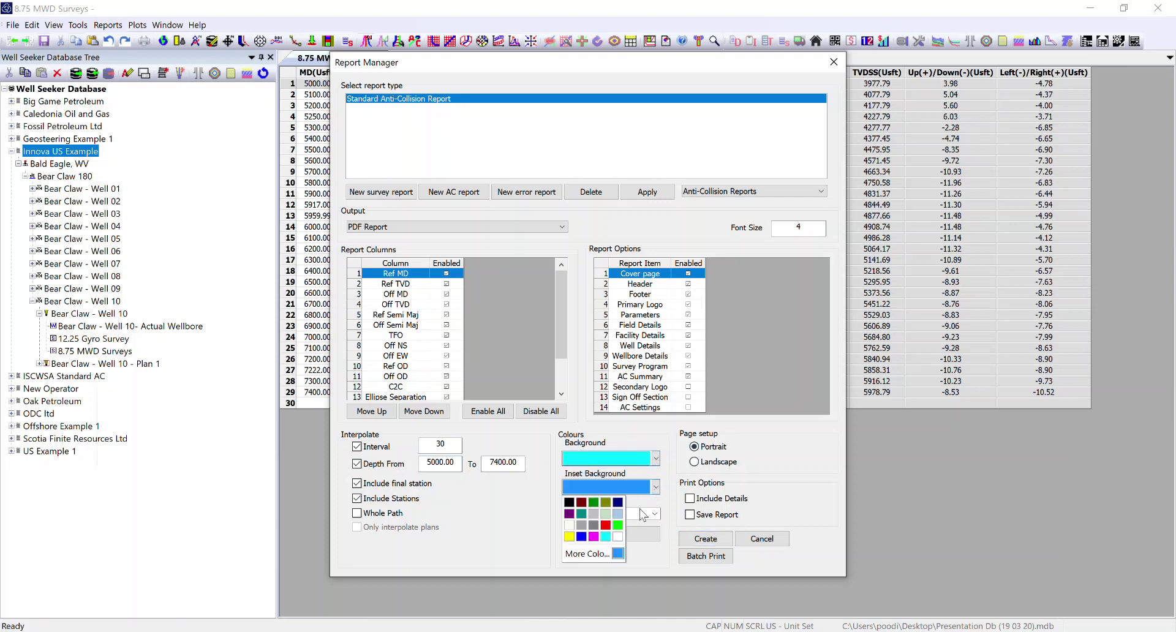
left_click(586, 553)
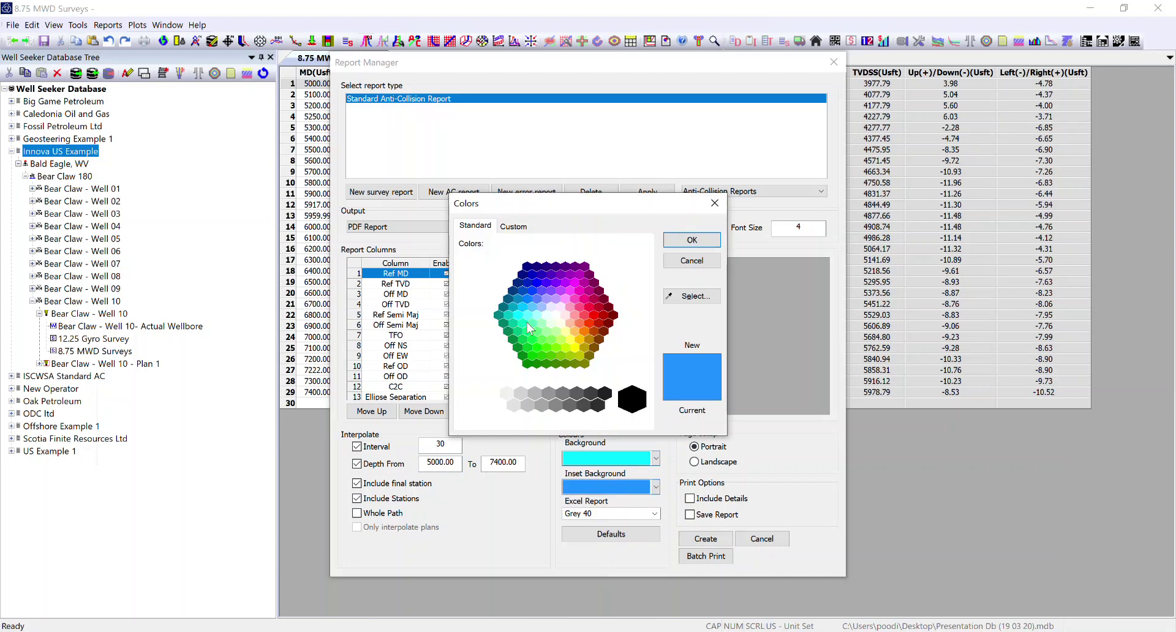
left_click(531, 303)
left_click(682, 239)
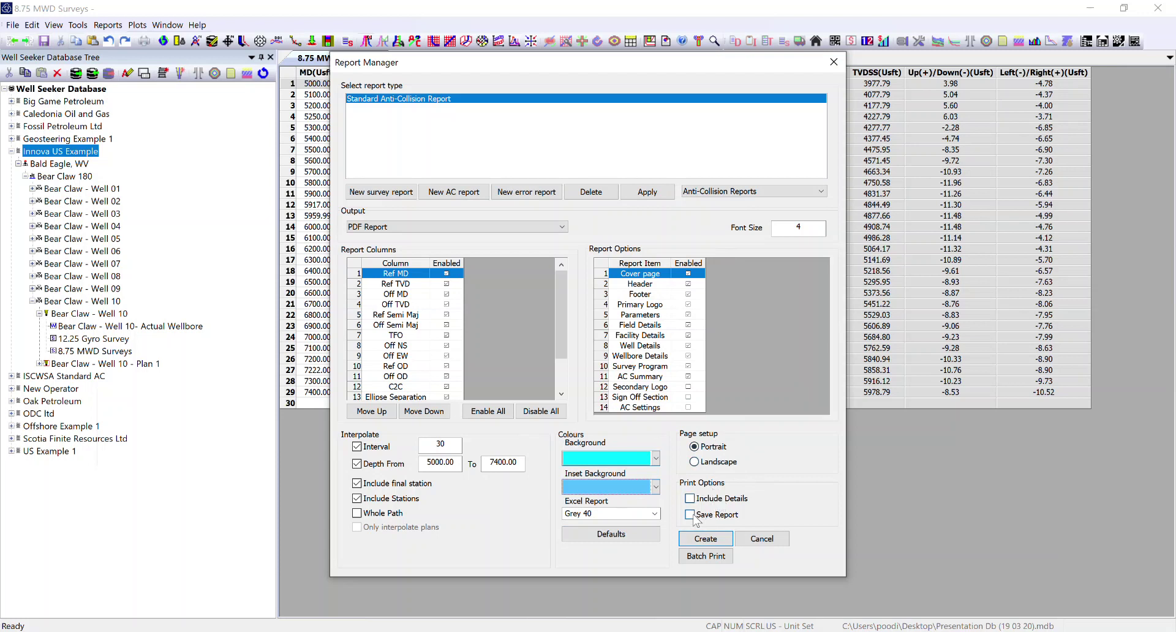
- Create the anti-collision PDF report, read through its cover page, well details and AC summary, and close it
left_click(705, 539)
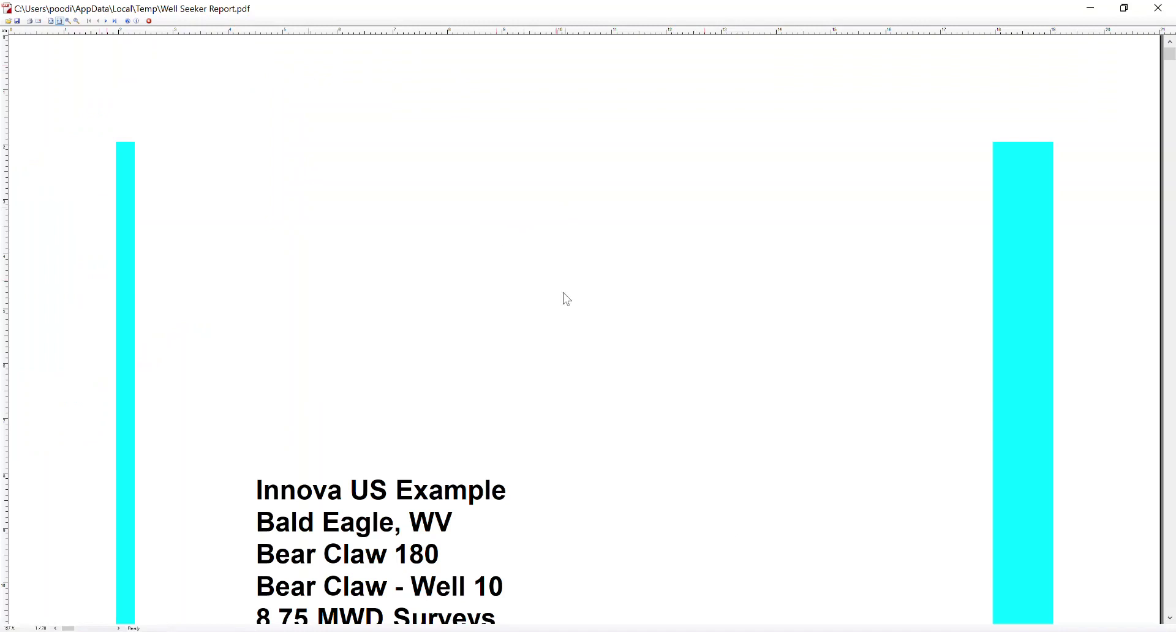
scroll(631, 286, "down", 3)
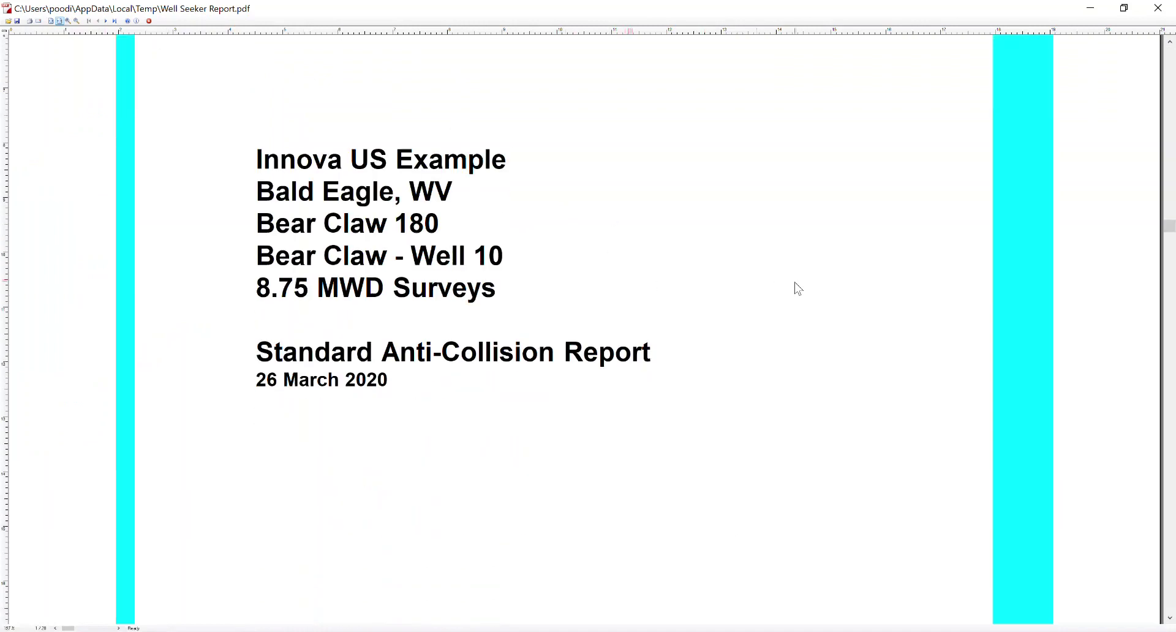
left_click(105, 21)
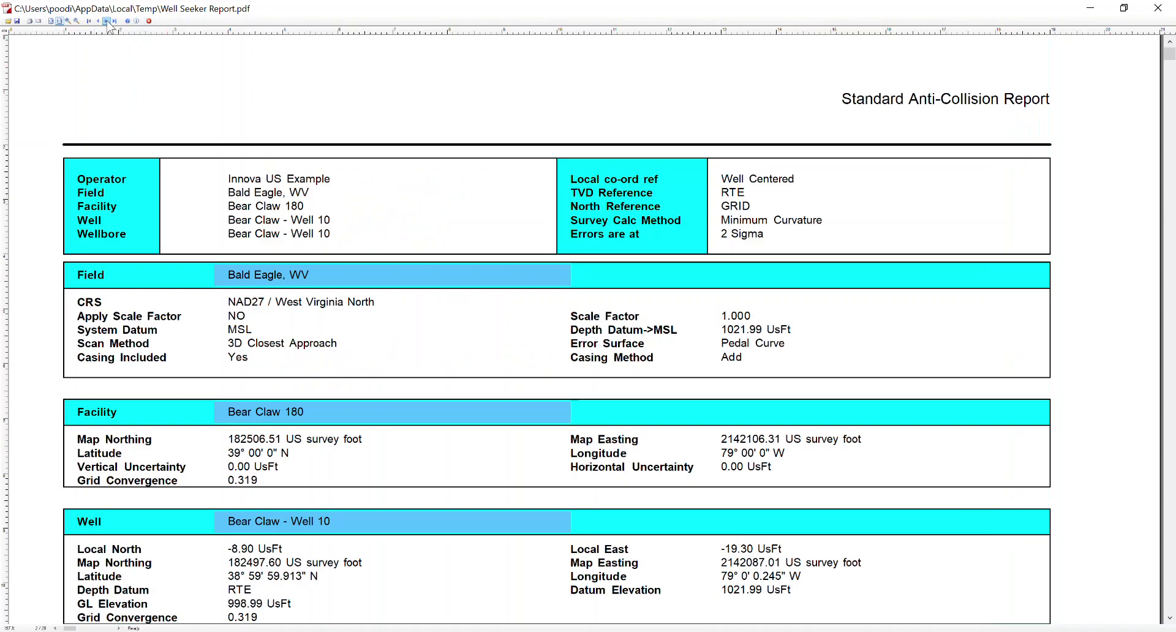
scroll(697, 250, "down", 2)
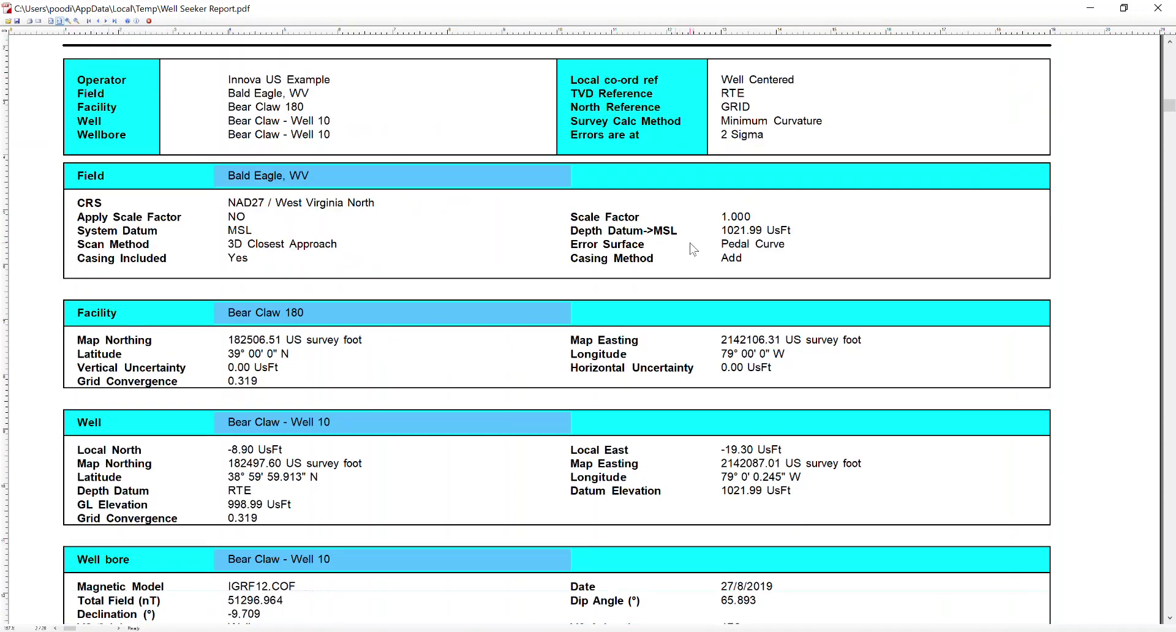
scroll(694, 249, "down", 3)
scroll(385, 217, "down", 3)
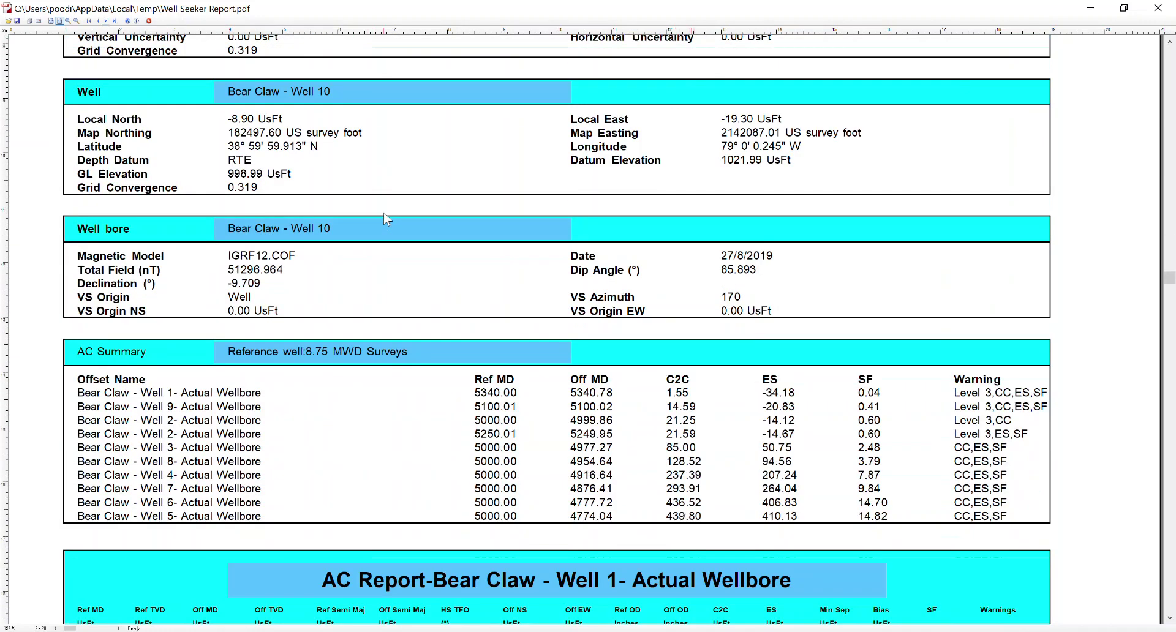
scroll(386, 217, "down", 3)
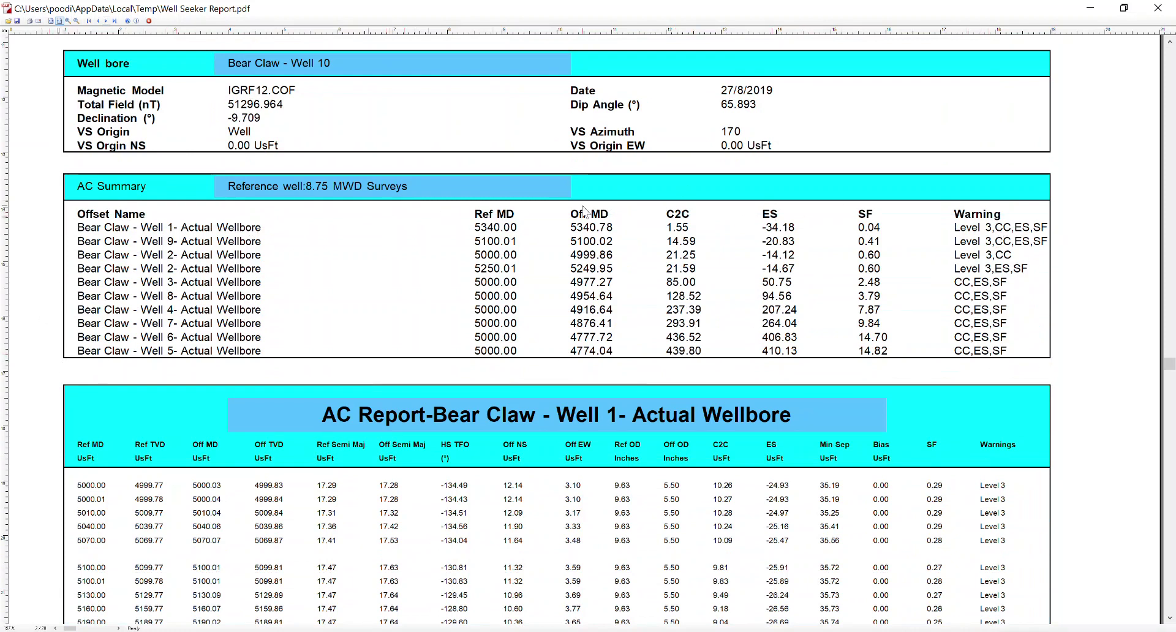
left_click(1158, 8)
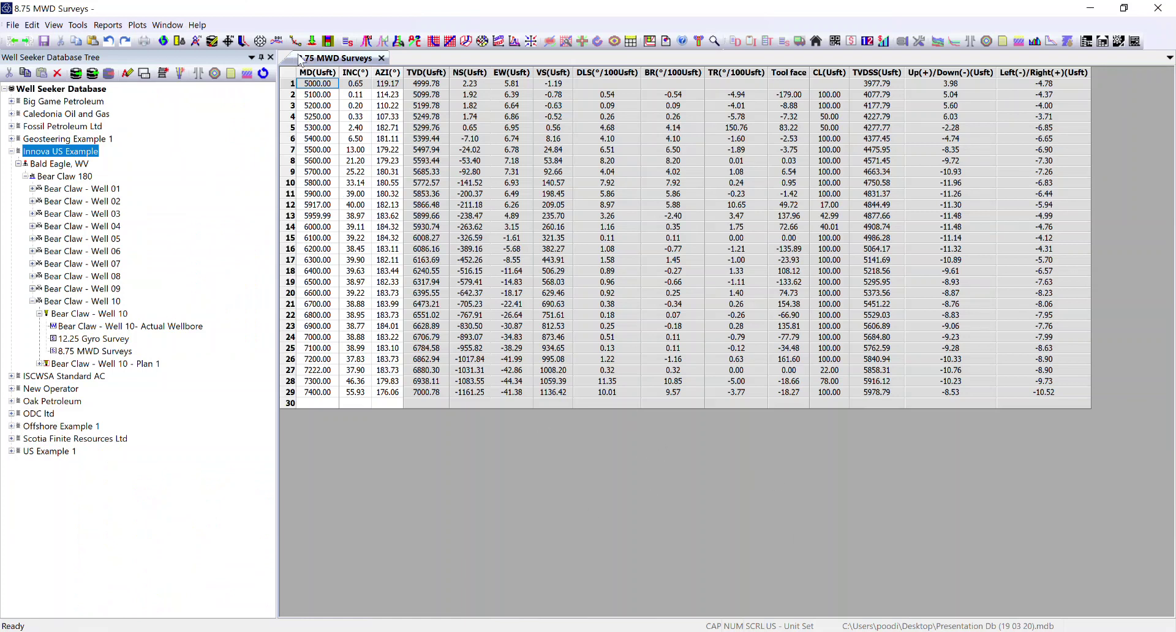
- Open a Spider Plot of the 8.75 MWD Surveys and step the current TVD up to 7300 US feet
left_click(138, 25)
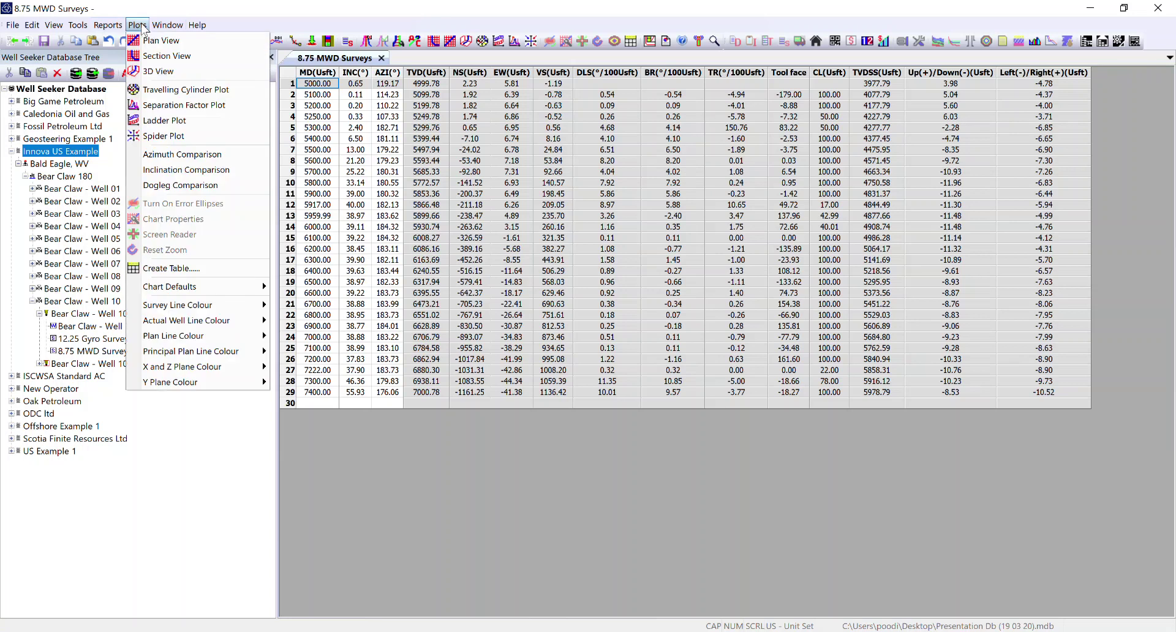
left_click(161, 139)
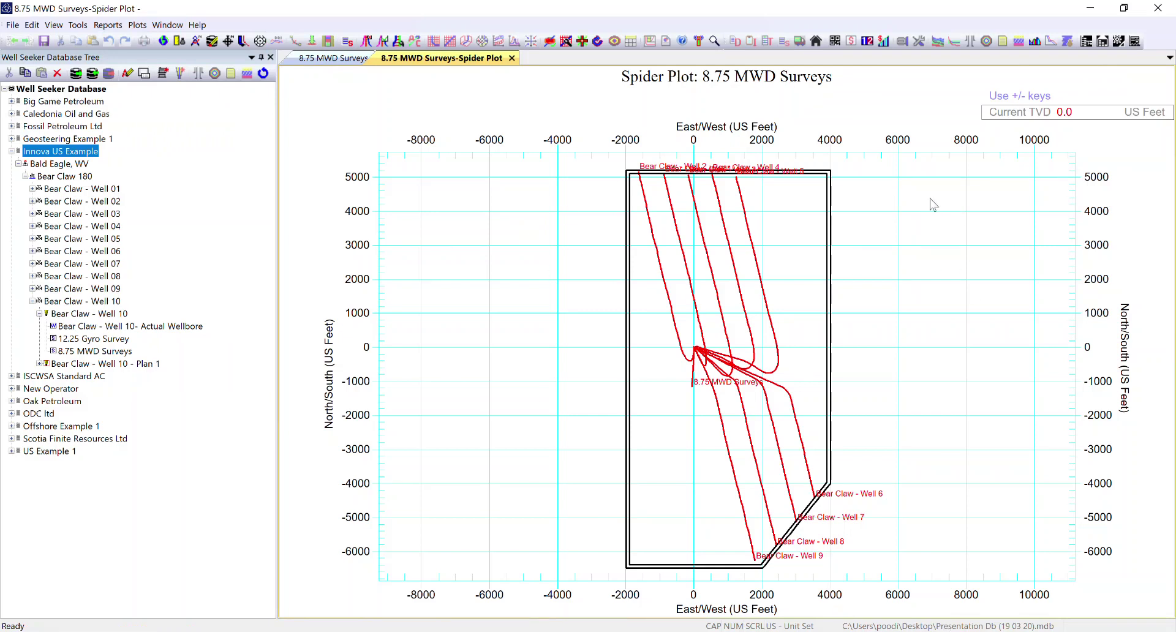
key("plus")
key("plus")
key("plus")
key("plus")
key("plus")
key("plus")
key("plus")
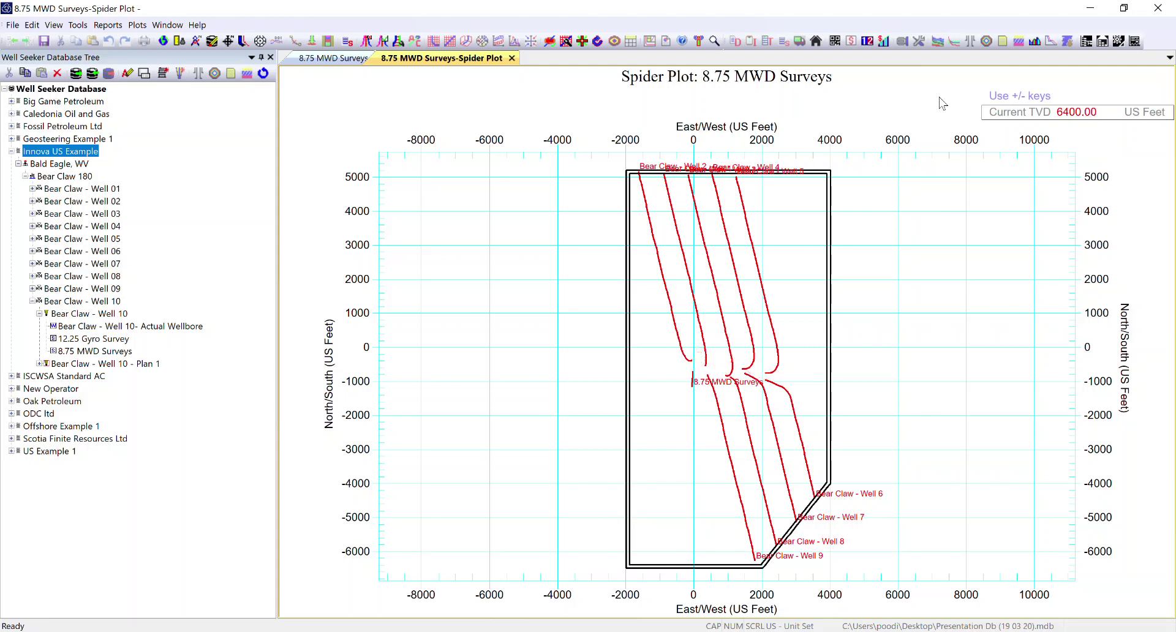
key("plus")
key("plus")
key("plus")
key("plus")
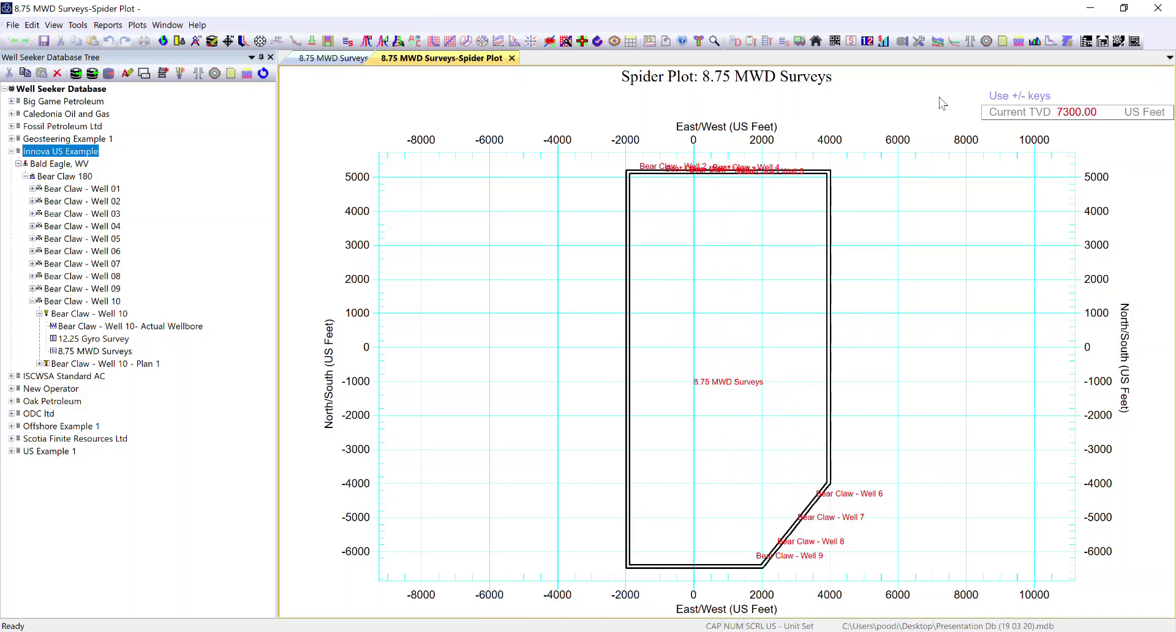
- Step the Spider Plot's current TVD back to 6000 US feet and close the plot
key("minus")
key("minus")
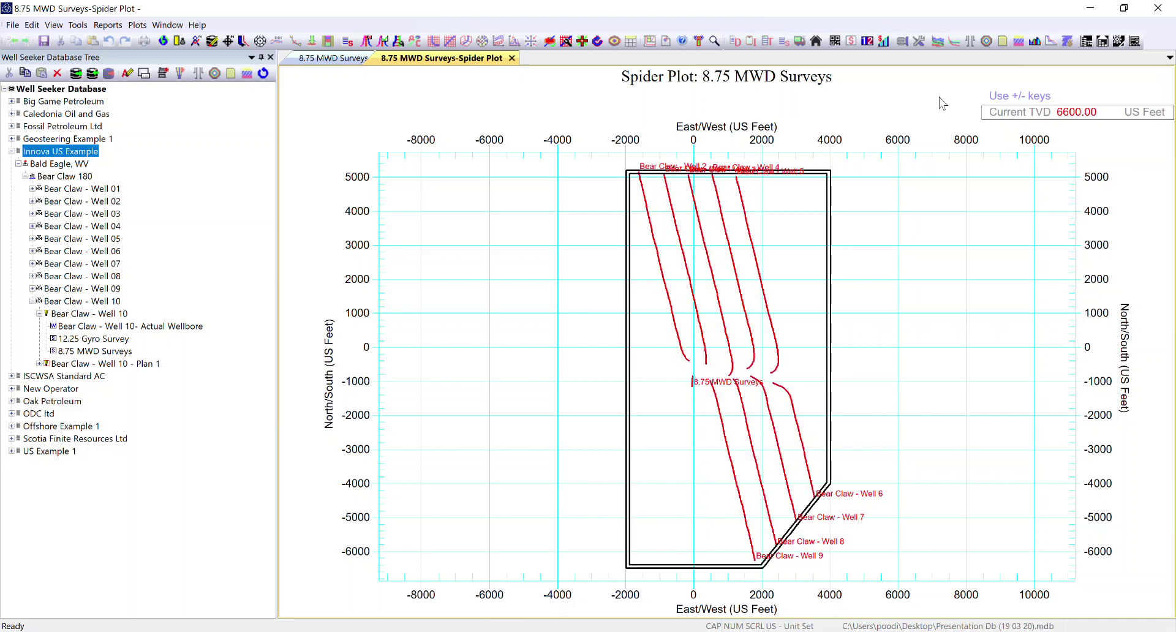
key("plus")
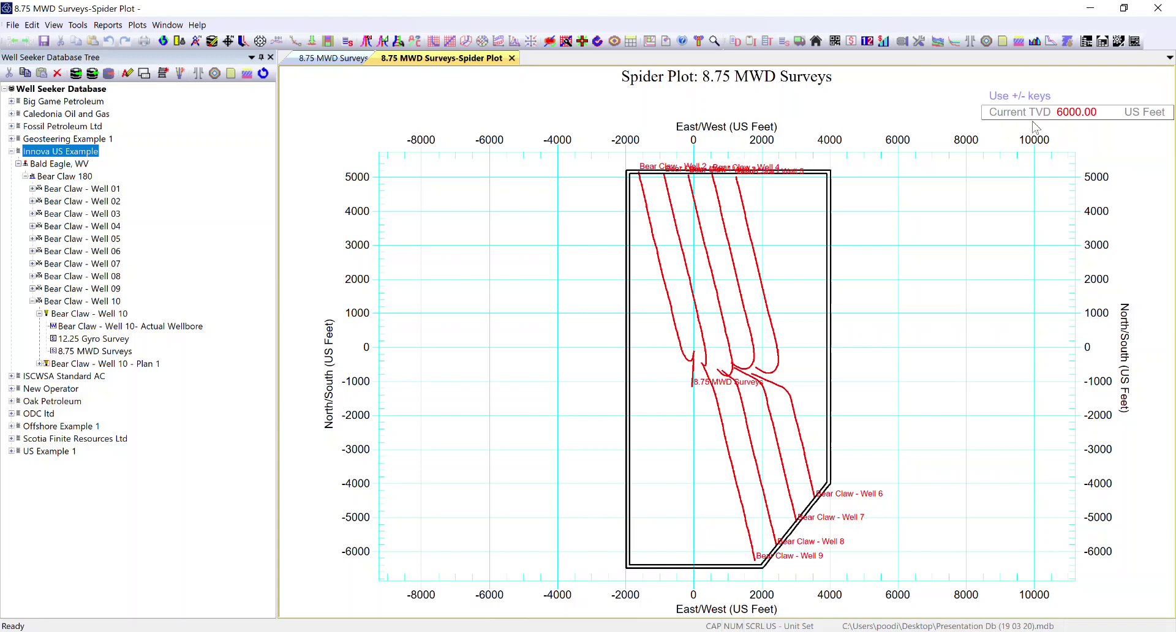
left_click(511, 58)
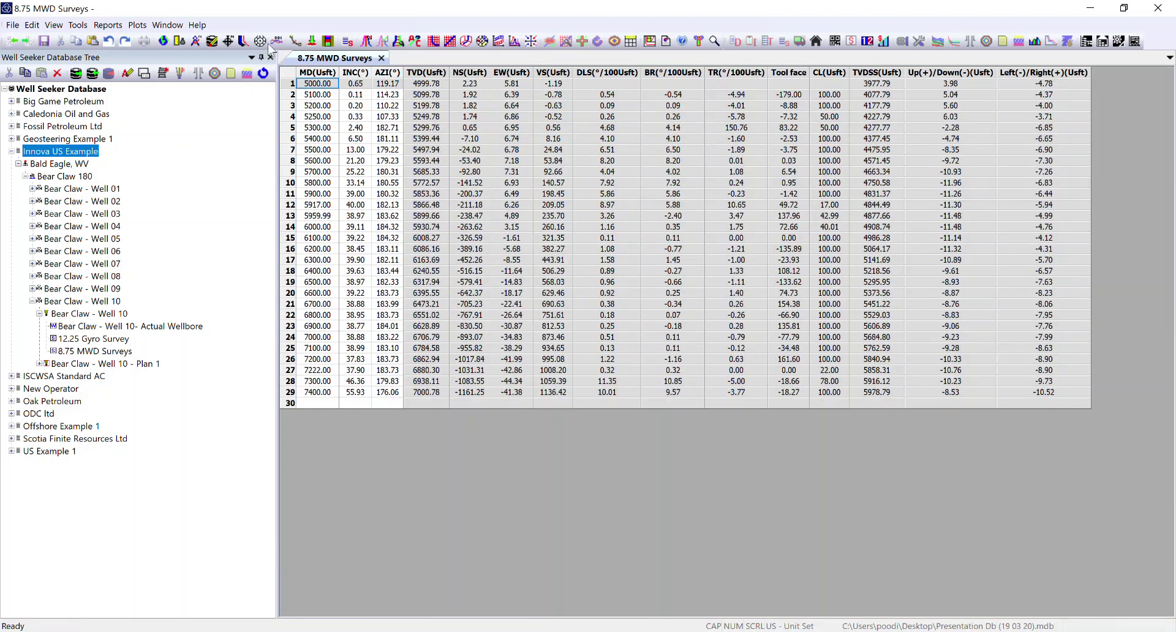
- Open a Ladder Plot of the 8.75 MWD Surveys, examine centre-to-centre distances at shallow depth and around 5500–5850 US feet, and close it
left_click(137, 25)
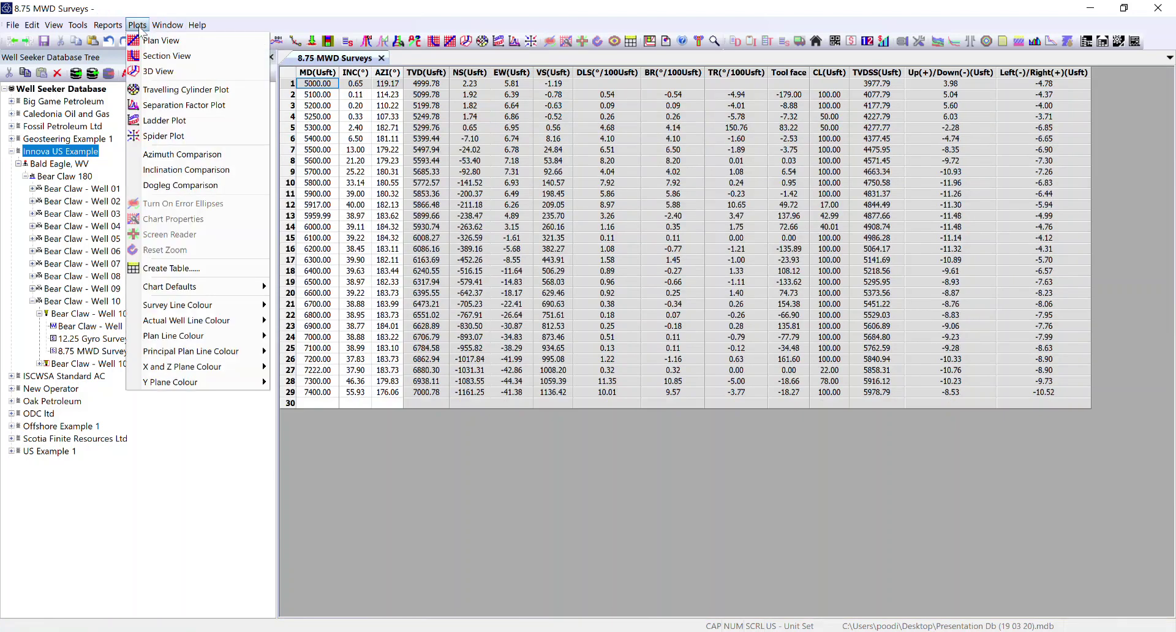
left_click(166, 122)
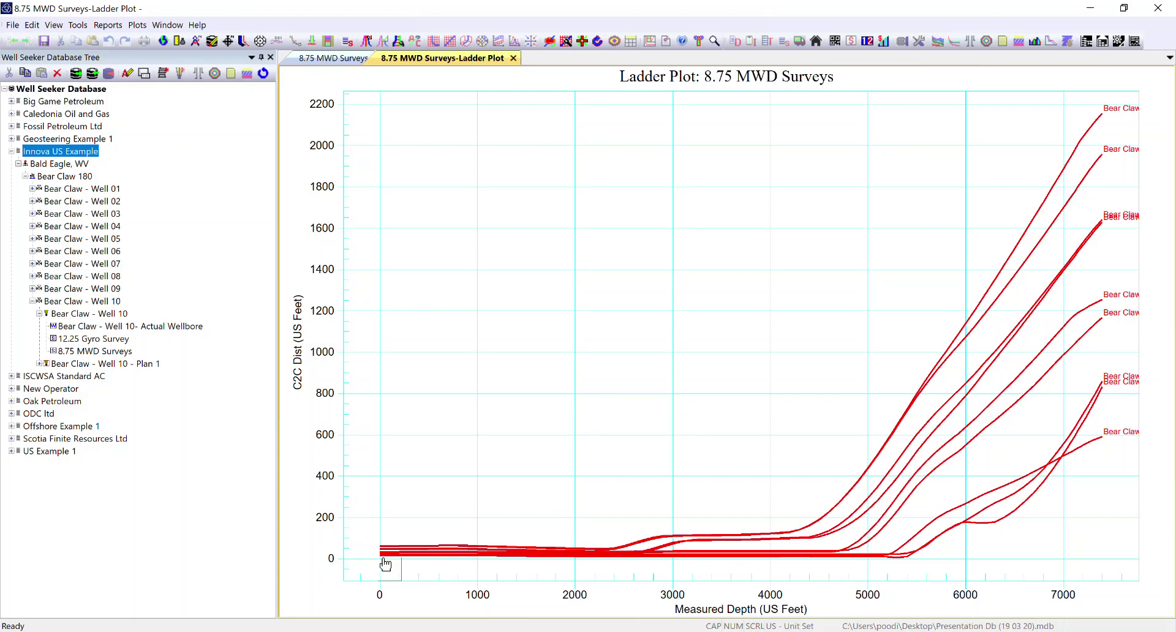
left_click_drag(377, 564, 475, 515)
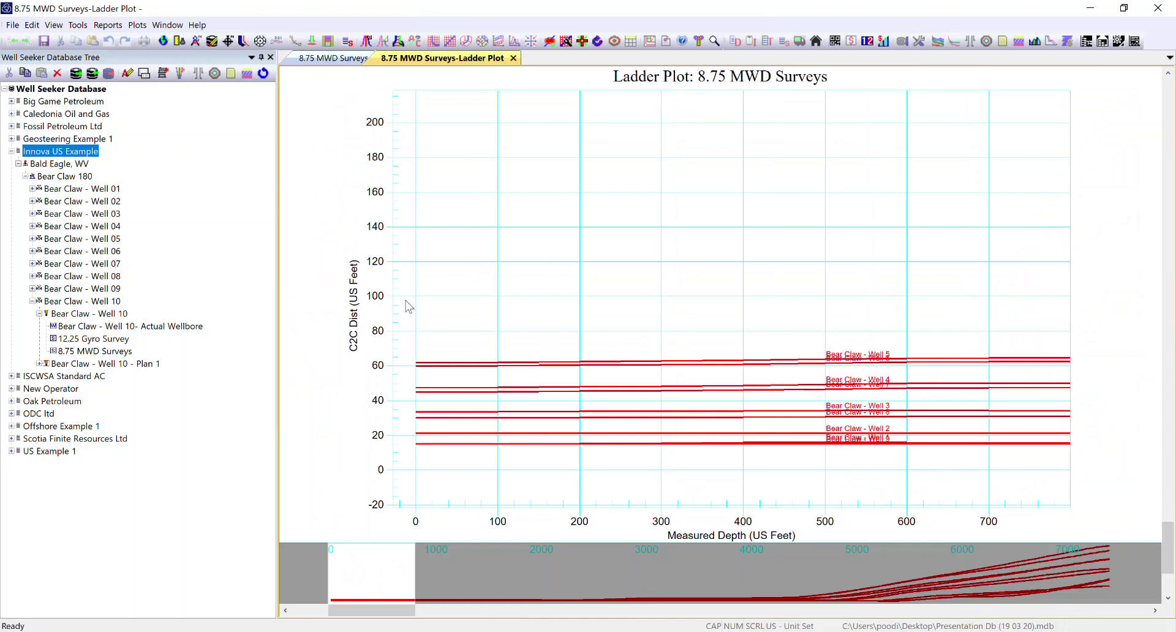
left_click_drag(406, 290, 721, 525)
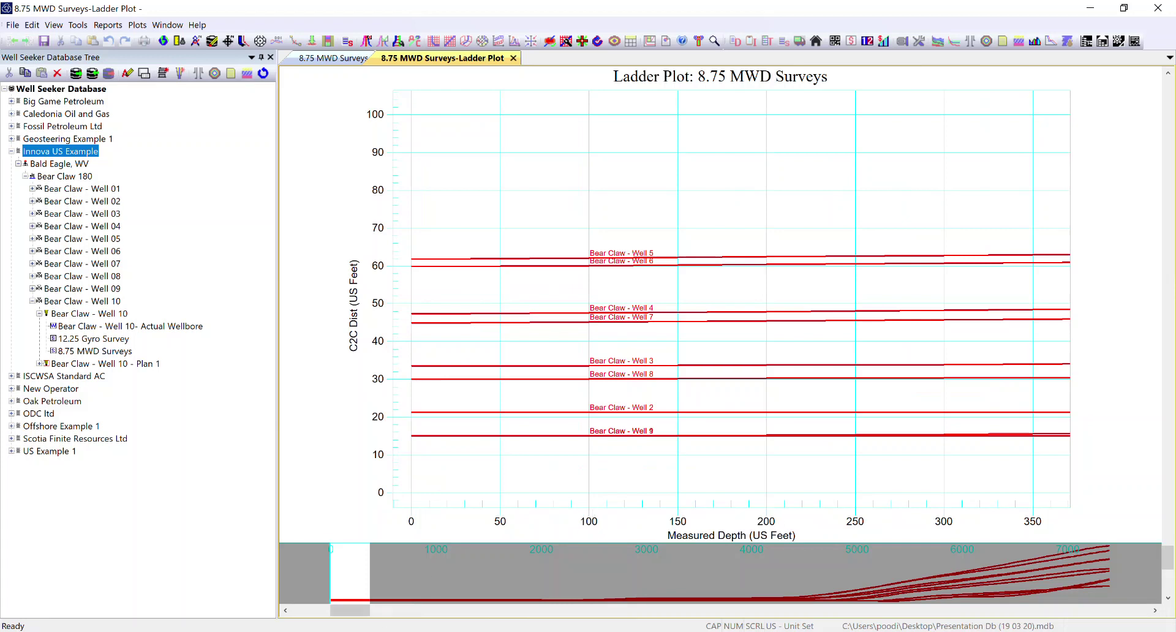
left_click_drag(354, 612, 762, 627)
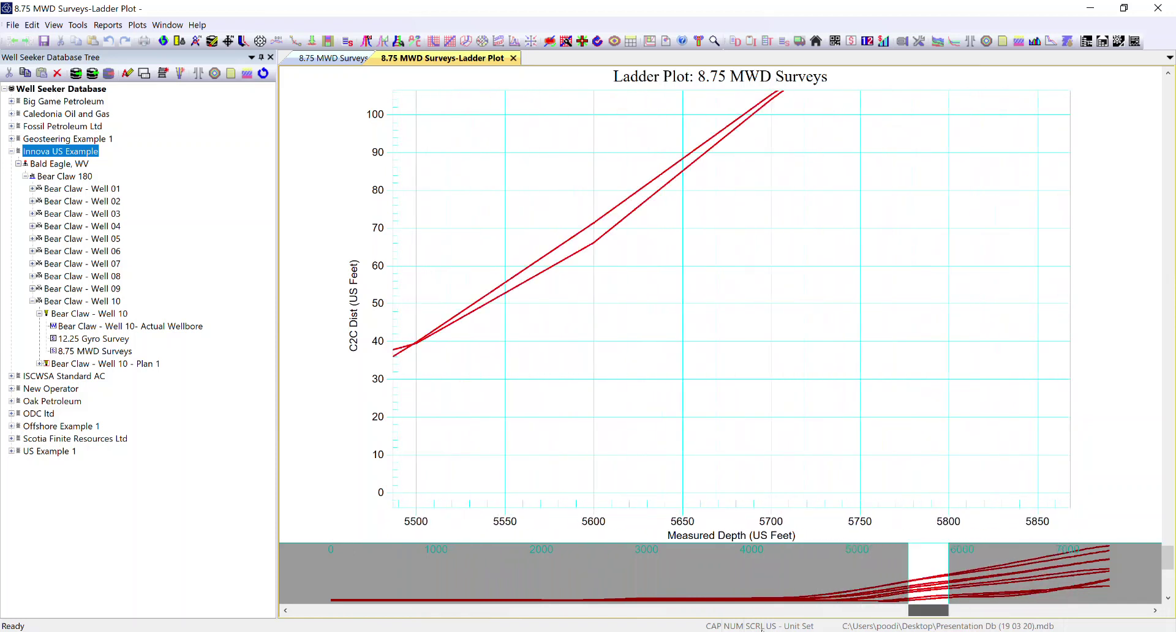
left_click(513, 59)
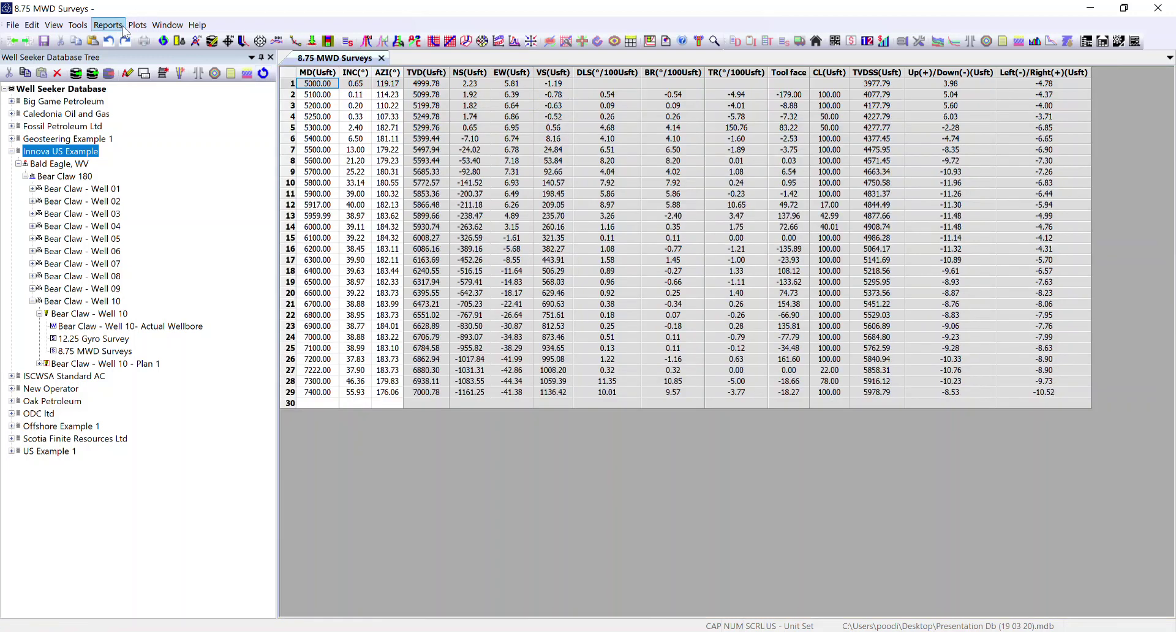
- Open a Separation Factor Plot of the 8.75 MWD Surveys, examine the offset wells against the three warning levels, and close it
left_click(139, 27)
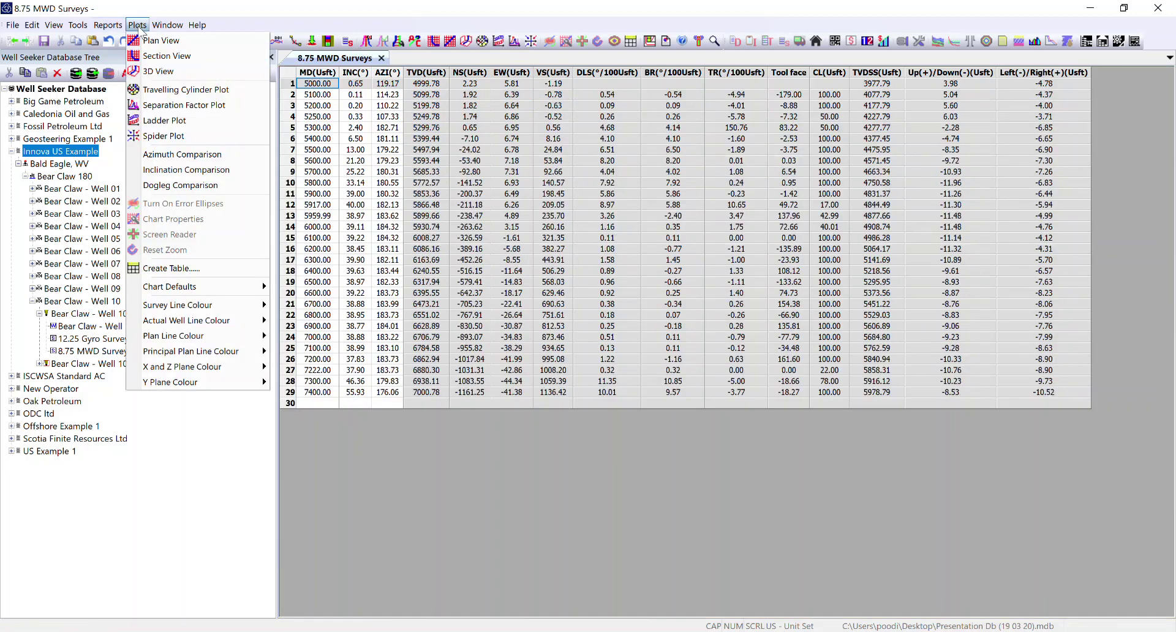
left_click(169, 106)
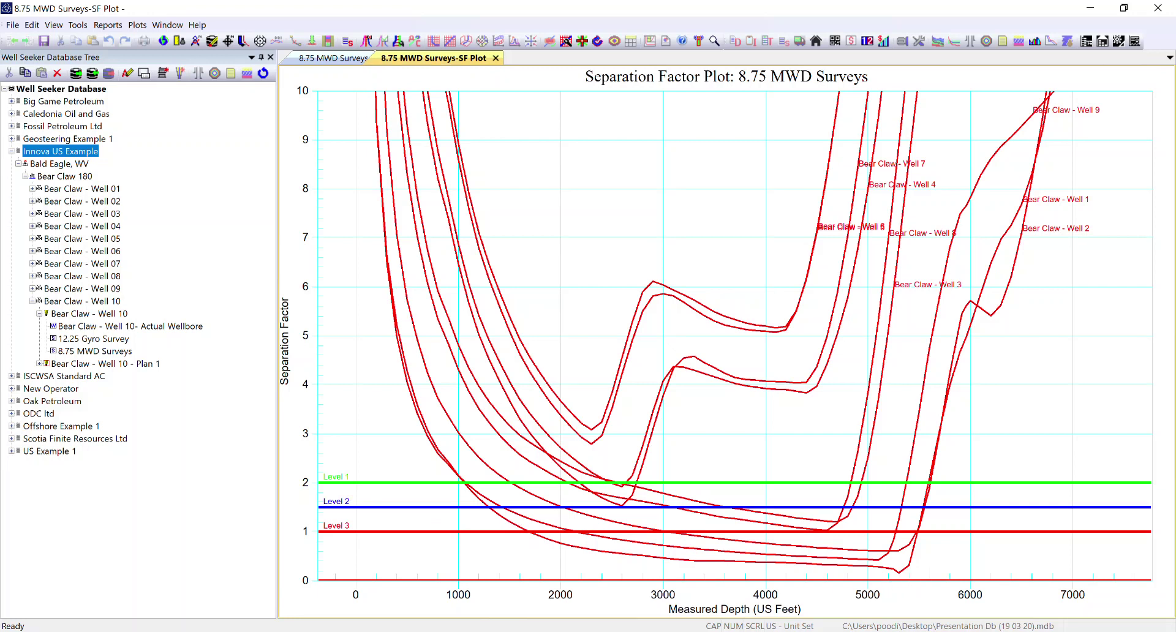
left_click(496, 58)
- Open a Travelling Cylinder Plot of the 8.75 MWD Surveys and enlarge the area around the reference well
left_click(137, 24)
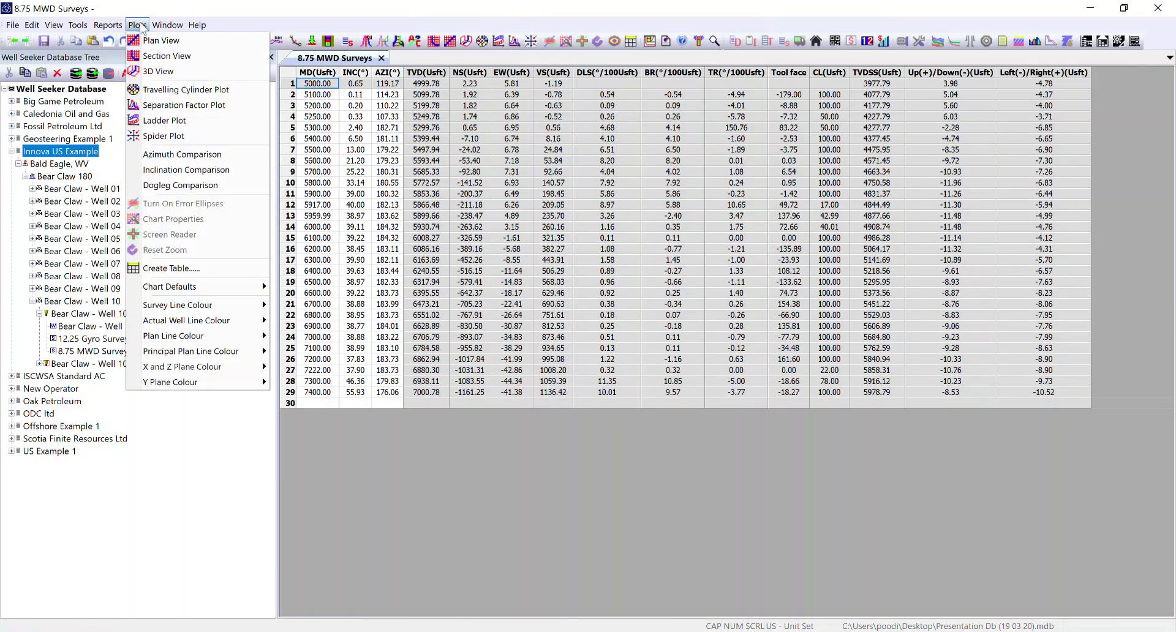
left_click(154, 89)
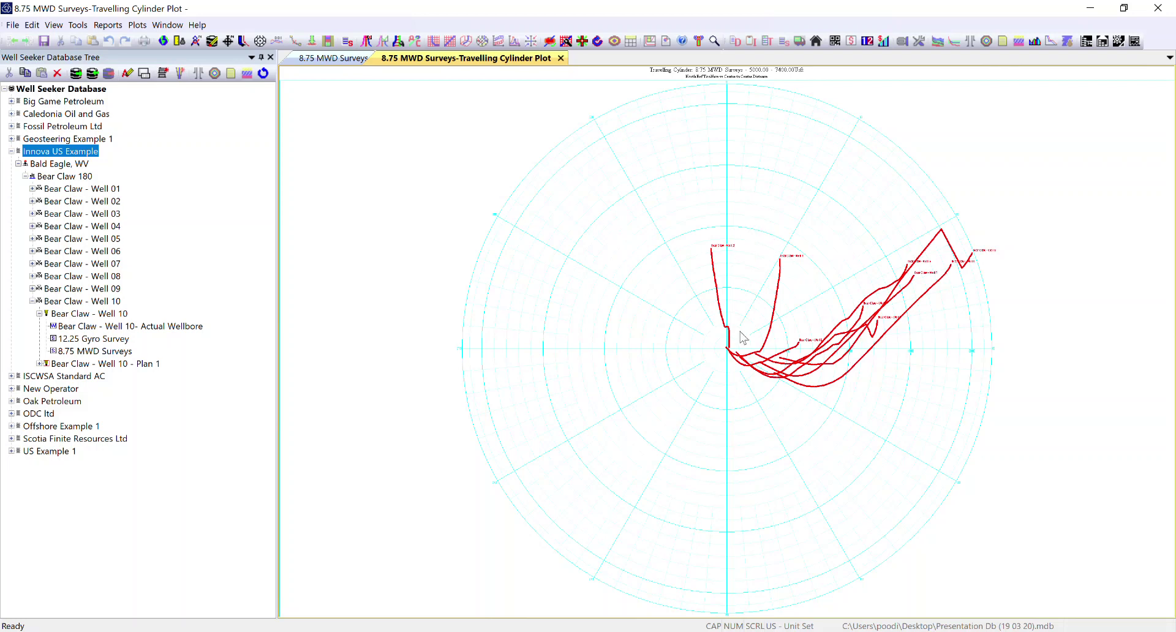
left_click_drag(672, 280, 853, 376)
left_click_drag(676, 262, 908, 415)
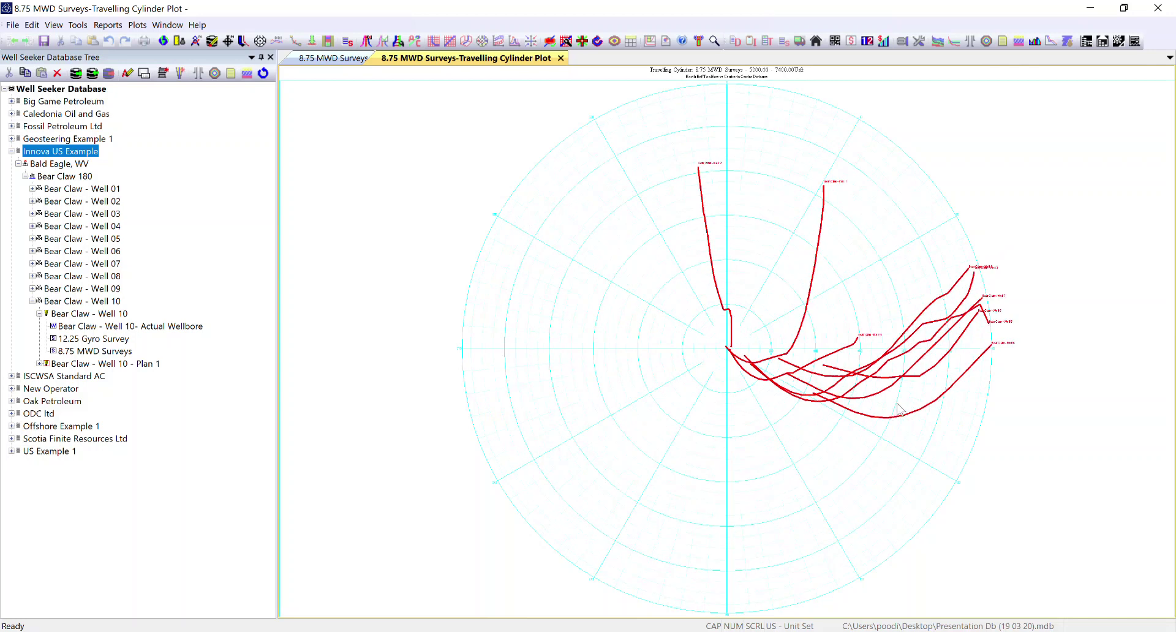
- Set the travelling cylinder plot's label size to 150, show errors on the reference well, and turn on the error ellipses
double_click(668, 407)
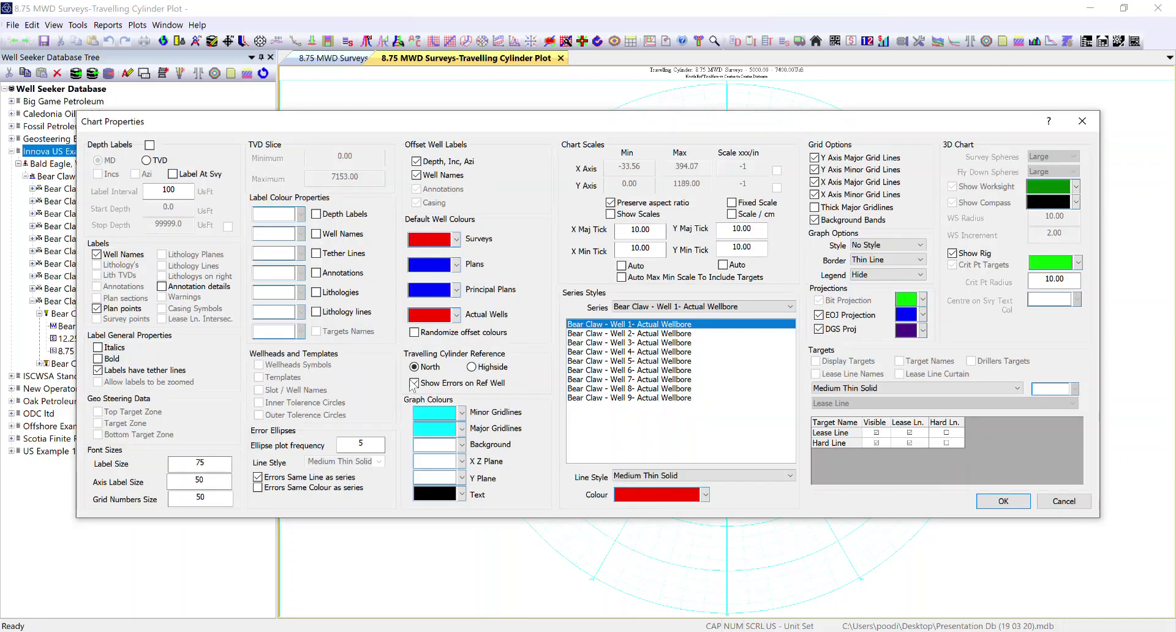
double_click(221, 463)
type("150")
left_click(998, 501)
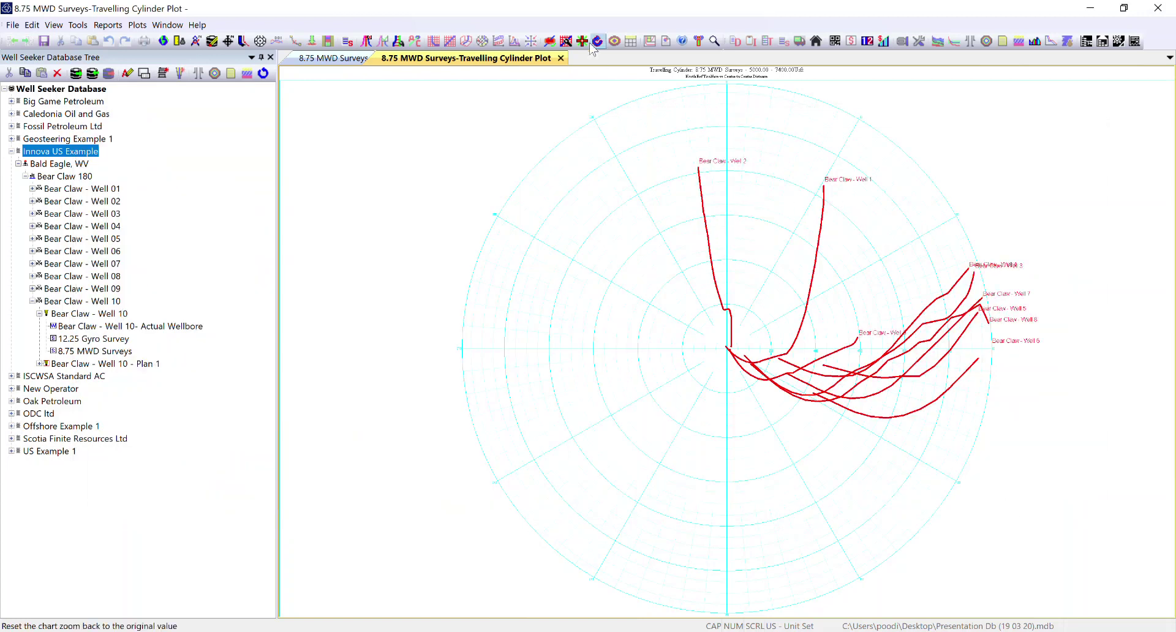
left_click(550, 41)
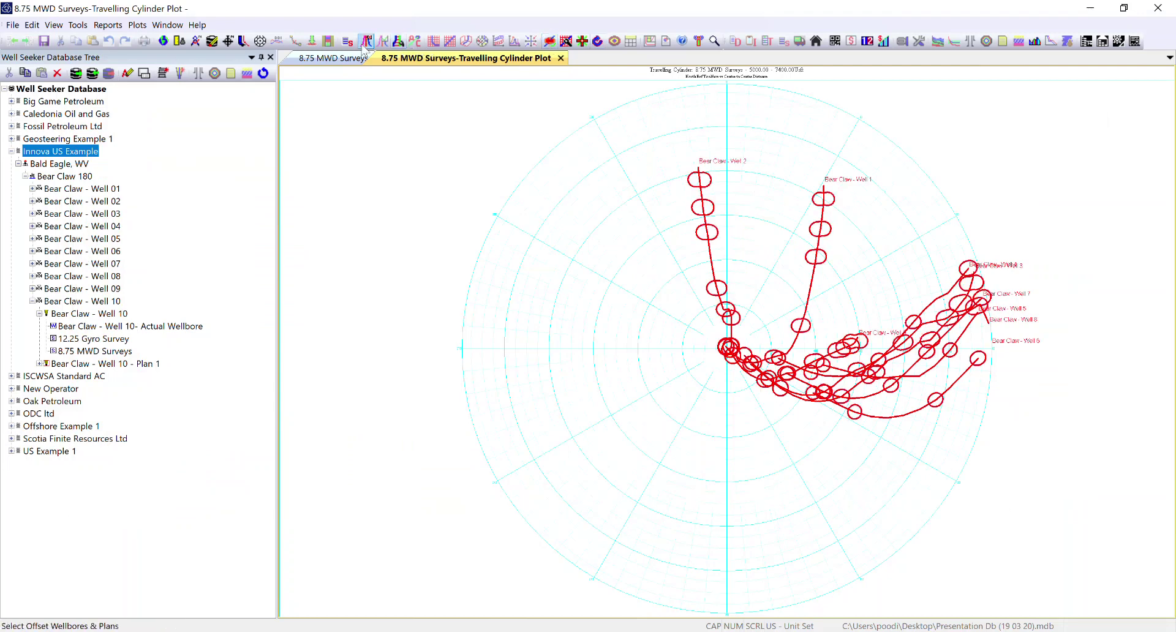
- Change the anti-collision settings for the 8.75 MWD Surveys to start from a depth of 6000, with North as the default travelling cylinder reference
left_click(334, 58)
left_click(399, 42)
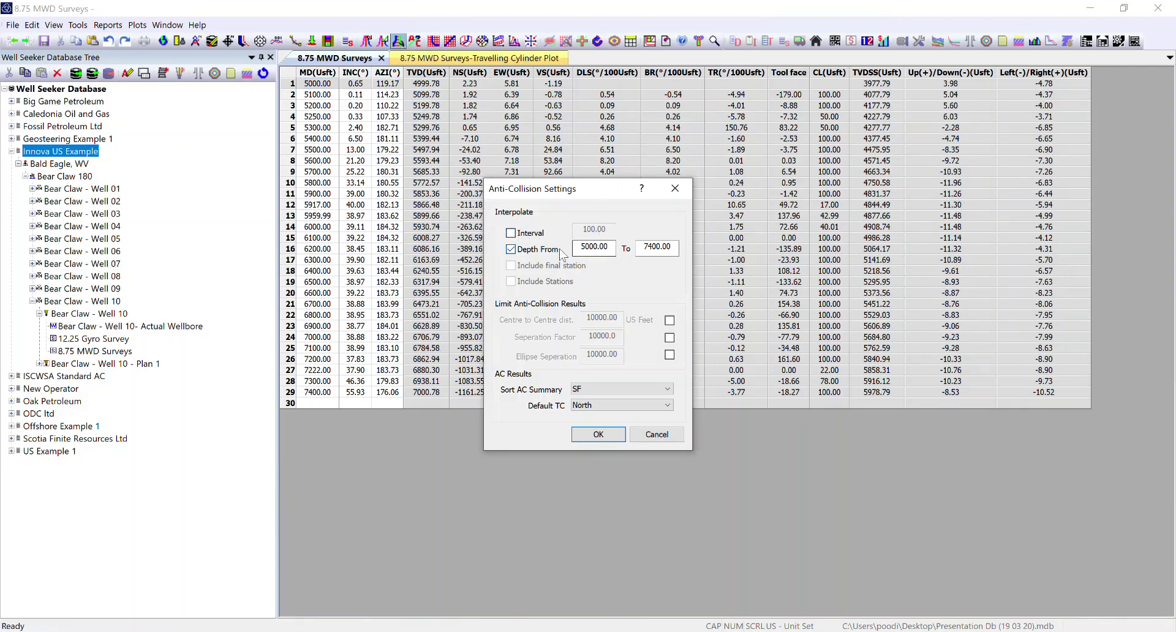
double_click(594, 247)
type("6000")
key("Tab")
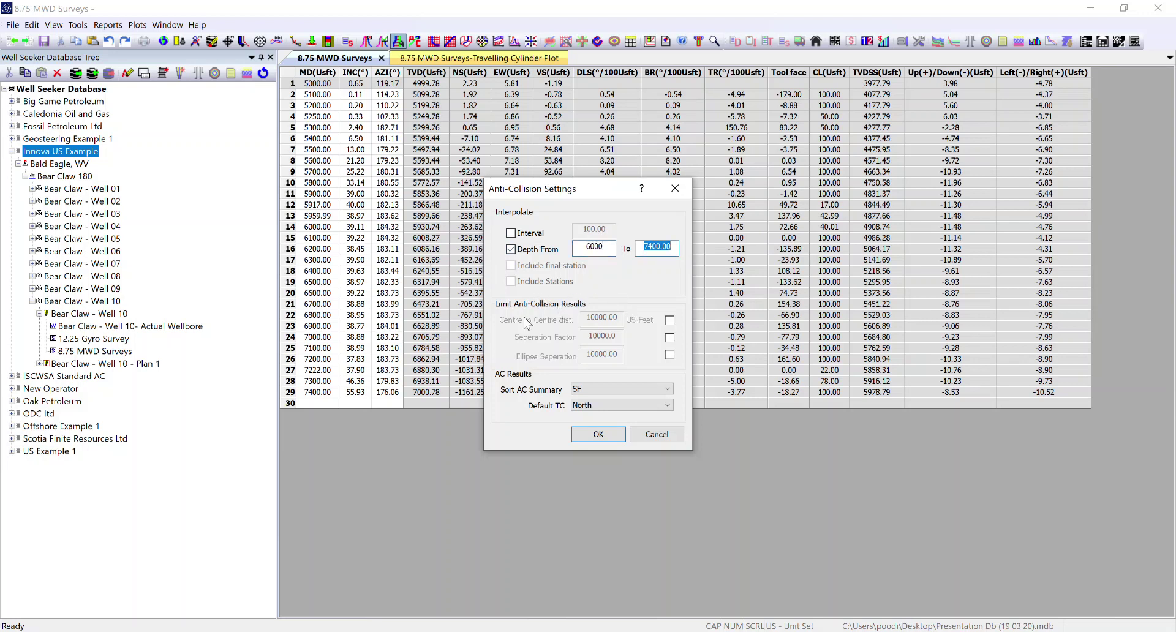
left_click(601, 406)
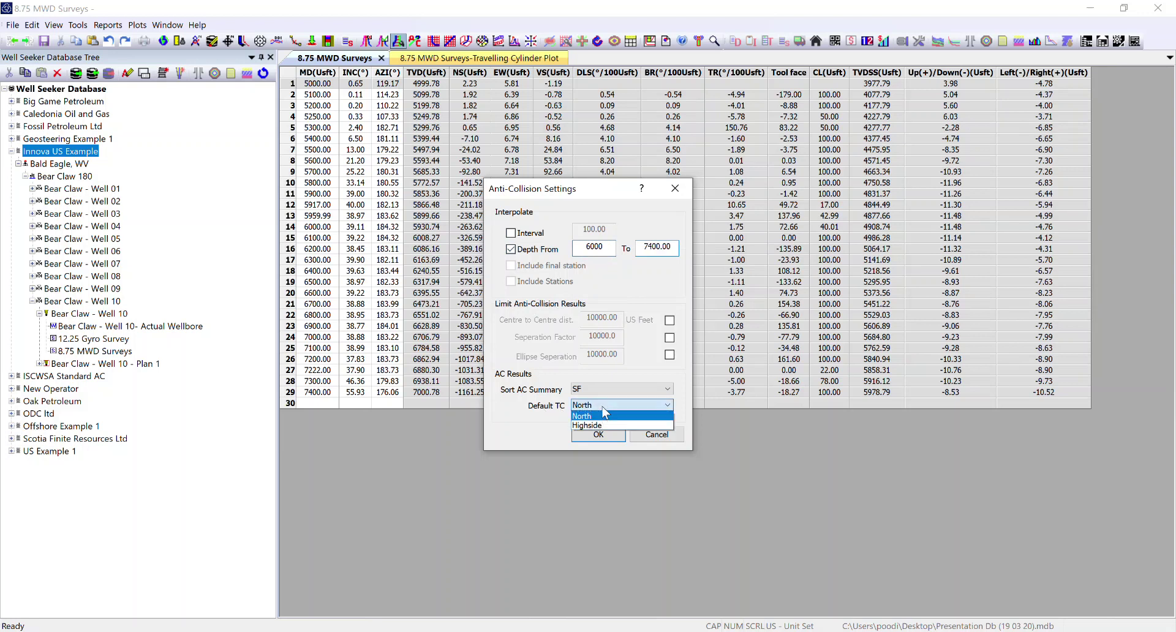
left_click(585, 416)
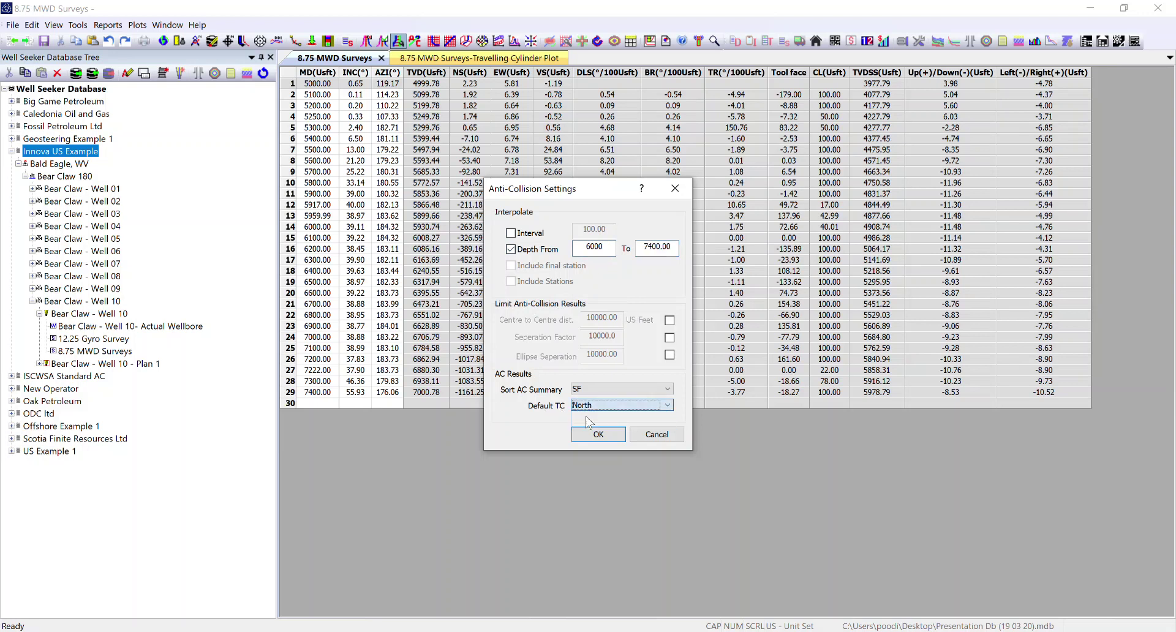
left_click(597, 435)
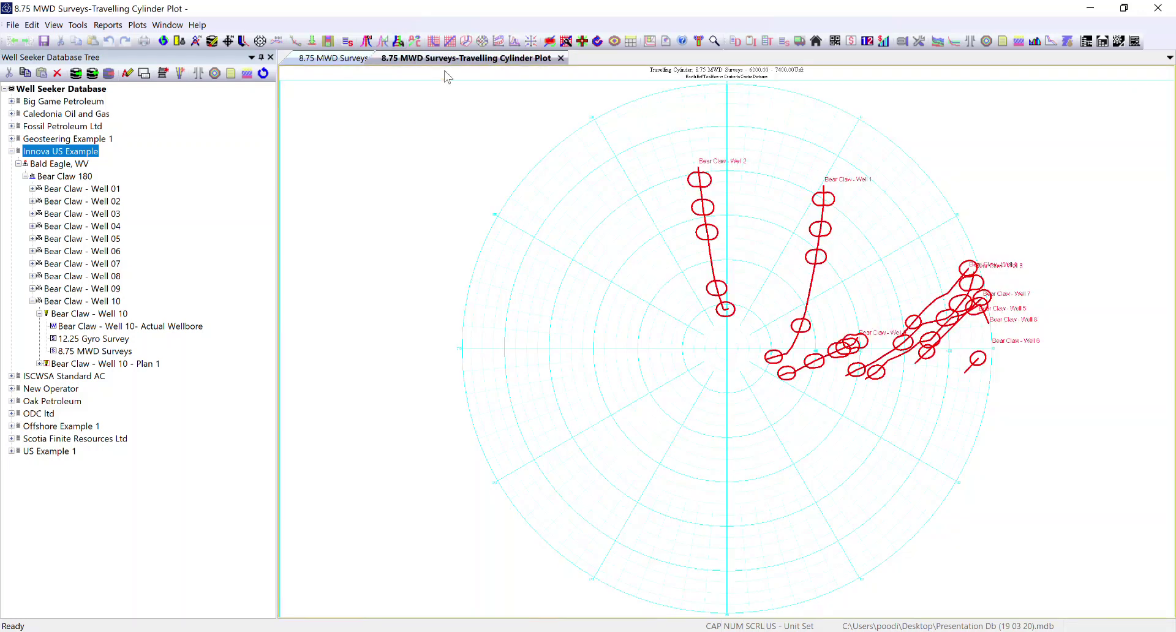
- Turn on MD depth labels at a 100 US feet interval, move one label clear of the well lines, and close the travelling cylinder plot
double_click(677, 310)
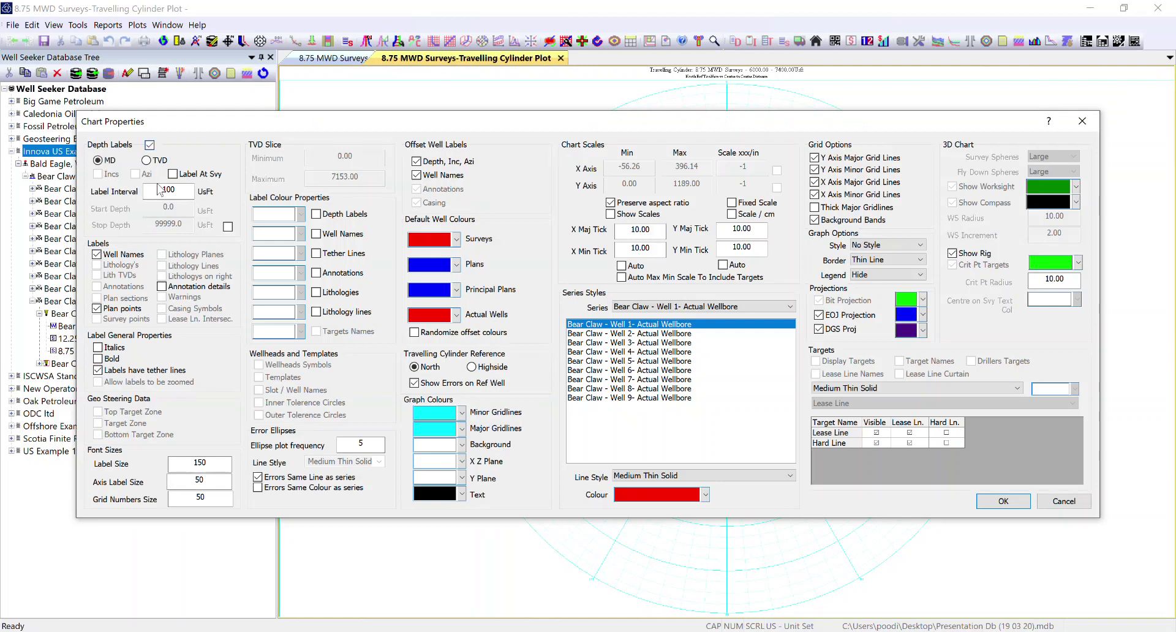
left_click(994, 497)
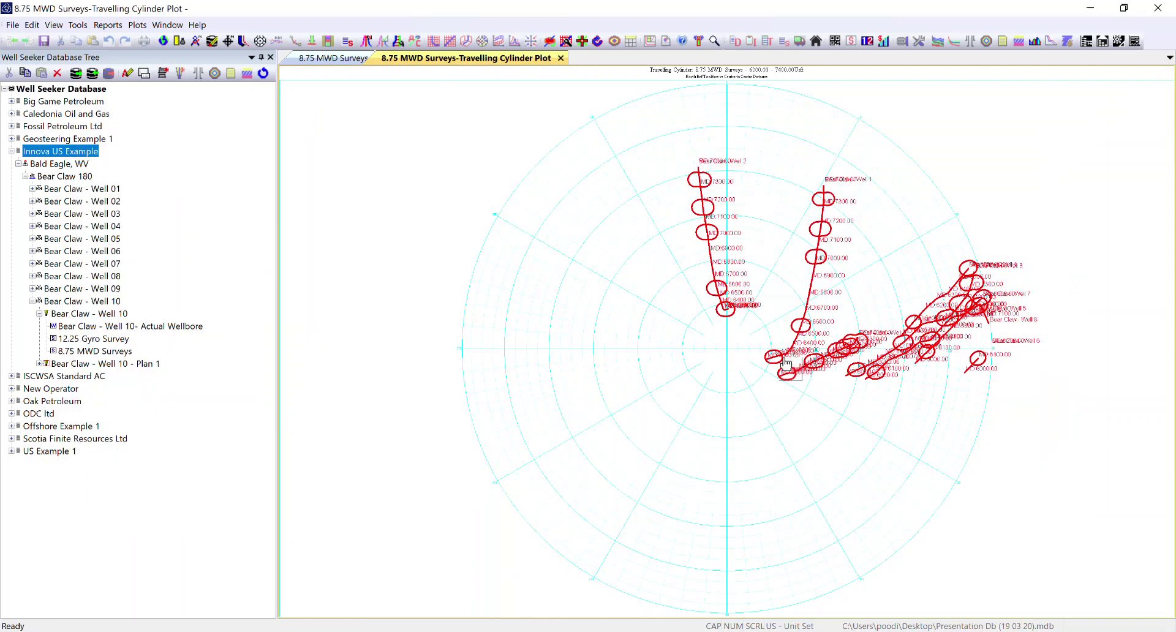
mouse_move(776, 360)
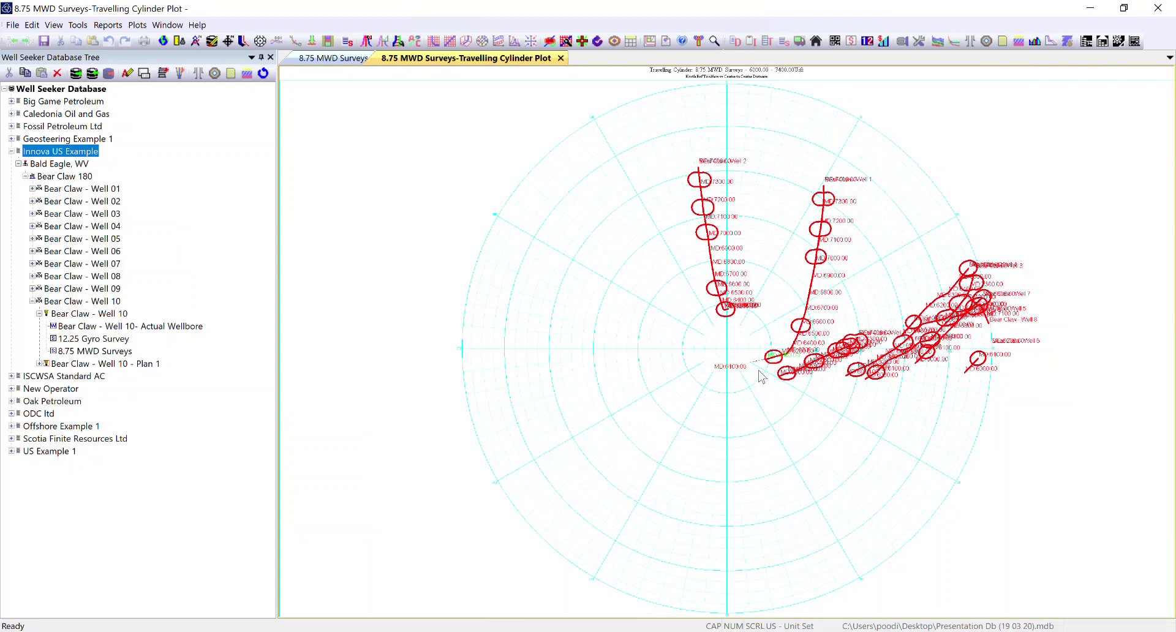
key("ctrl+F4")
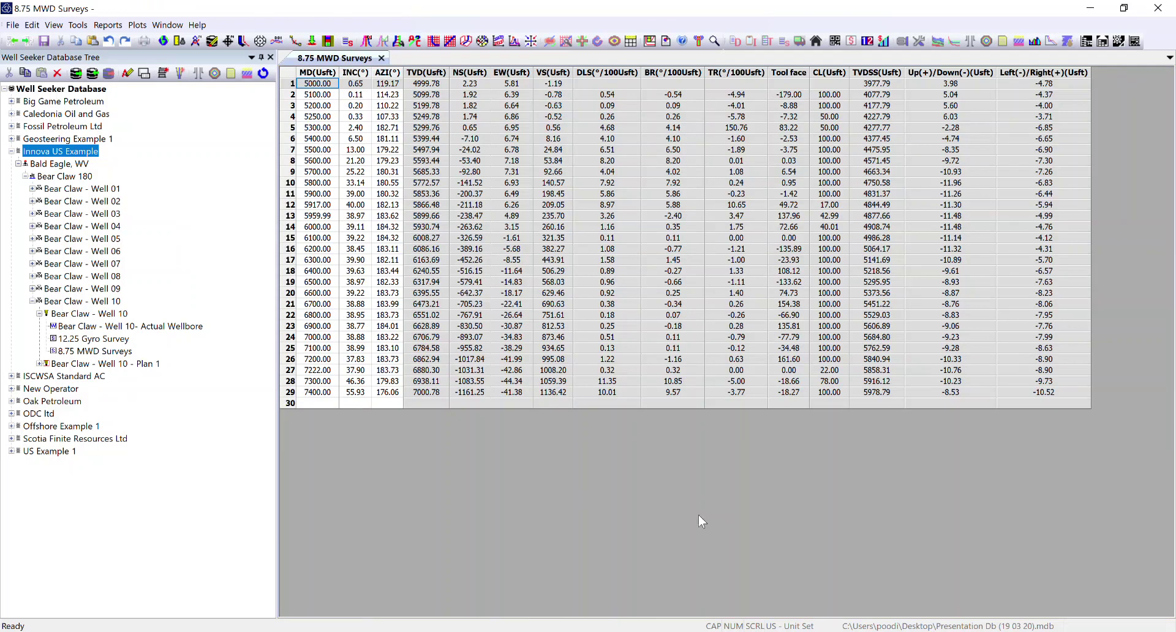
- Open Real Time AC for the 8.75 MWD Surveys, enable separation factor calculation, and minimise its window
left_click(415, 41)
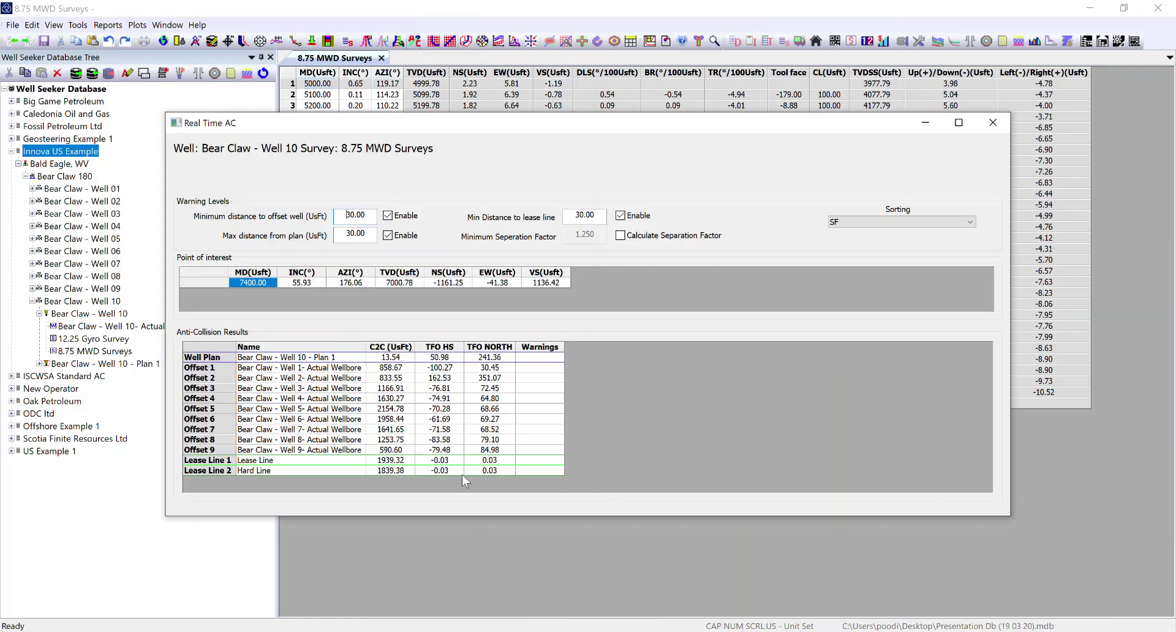
left_click_drag(550, 124, 599, 66)
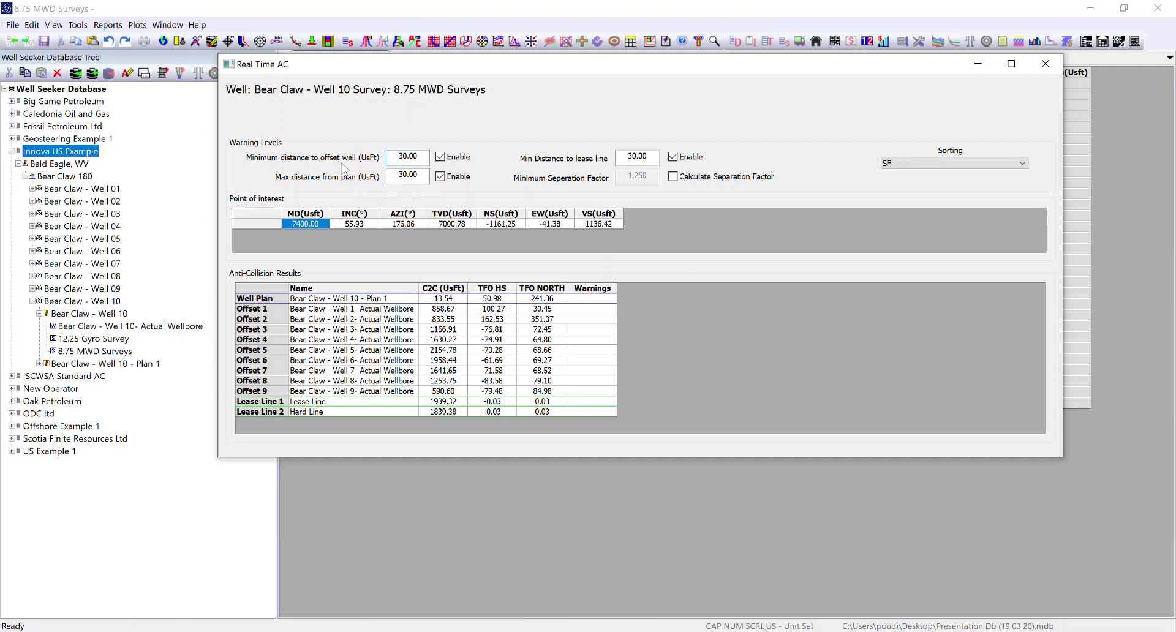
left_click(678, 181)
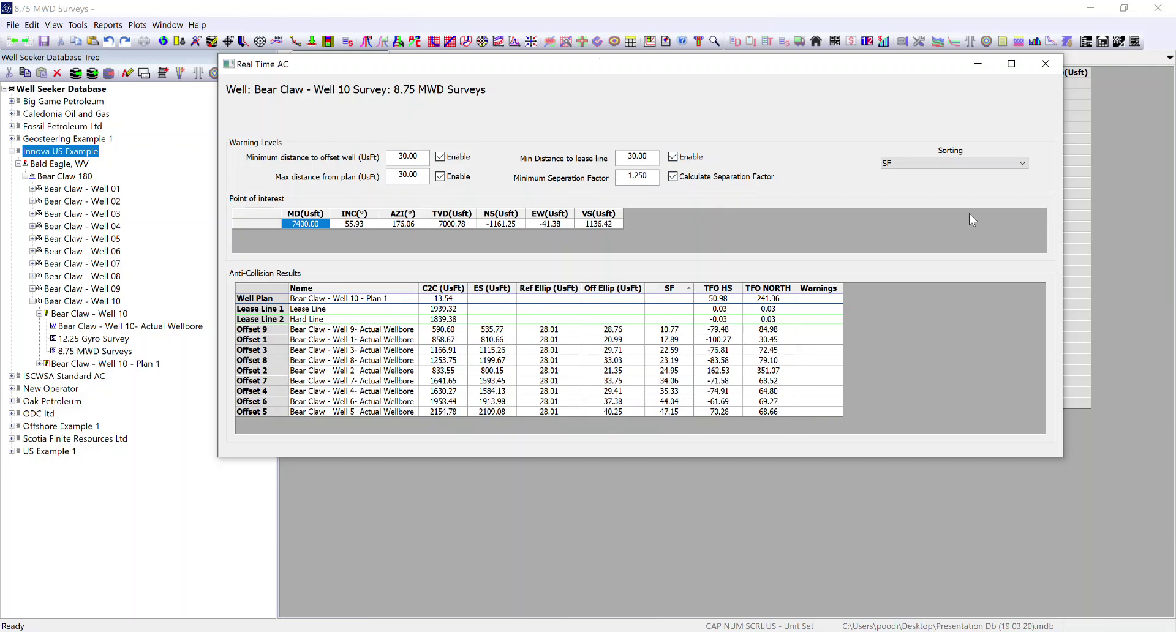
left_click(978, 64)
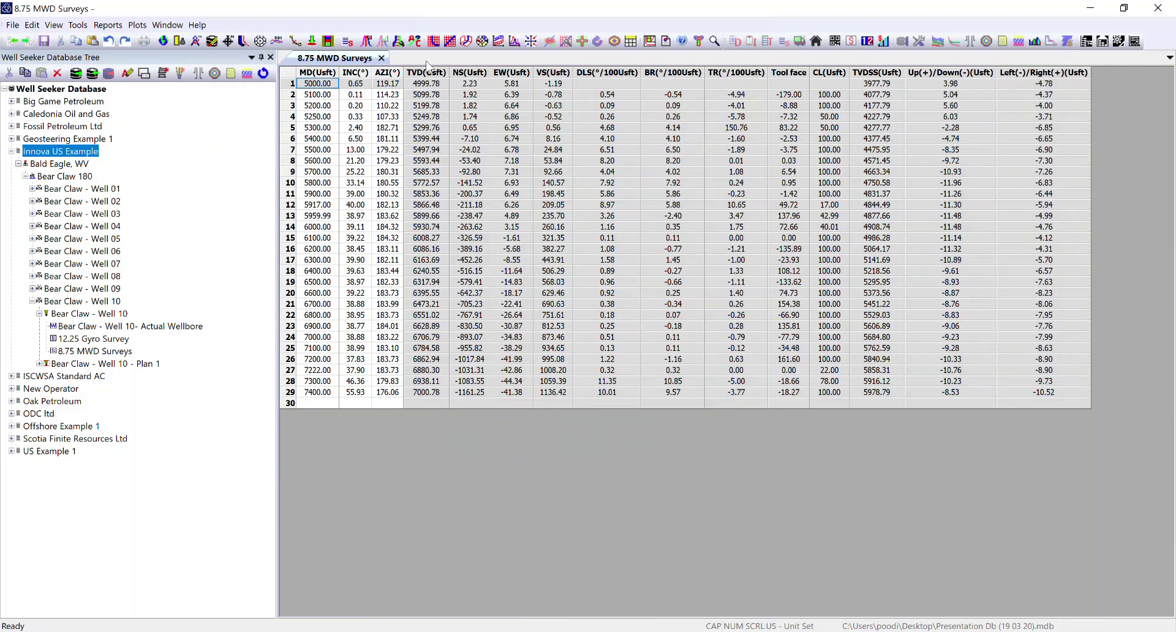
- Open the 3D view of the 8.75 MWD Surveys, run the well animation while watching the Real Time AC results, and close both
left_click(466, 40)
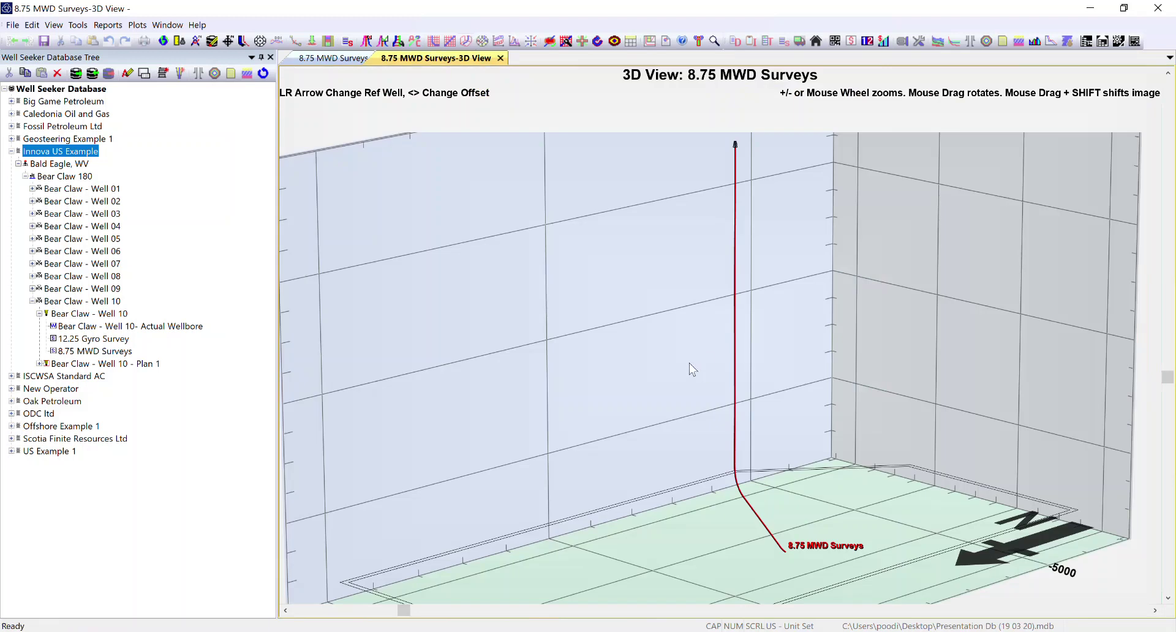
right_click(692, 368)
left_click(734, 519)
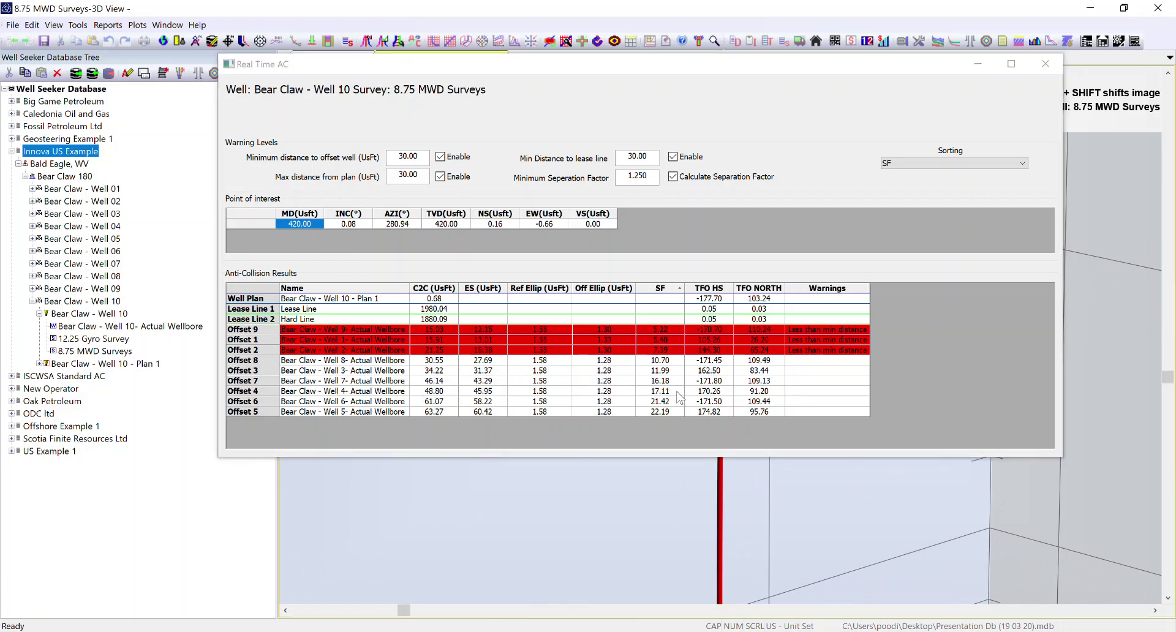
left_click(1049, 61)
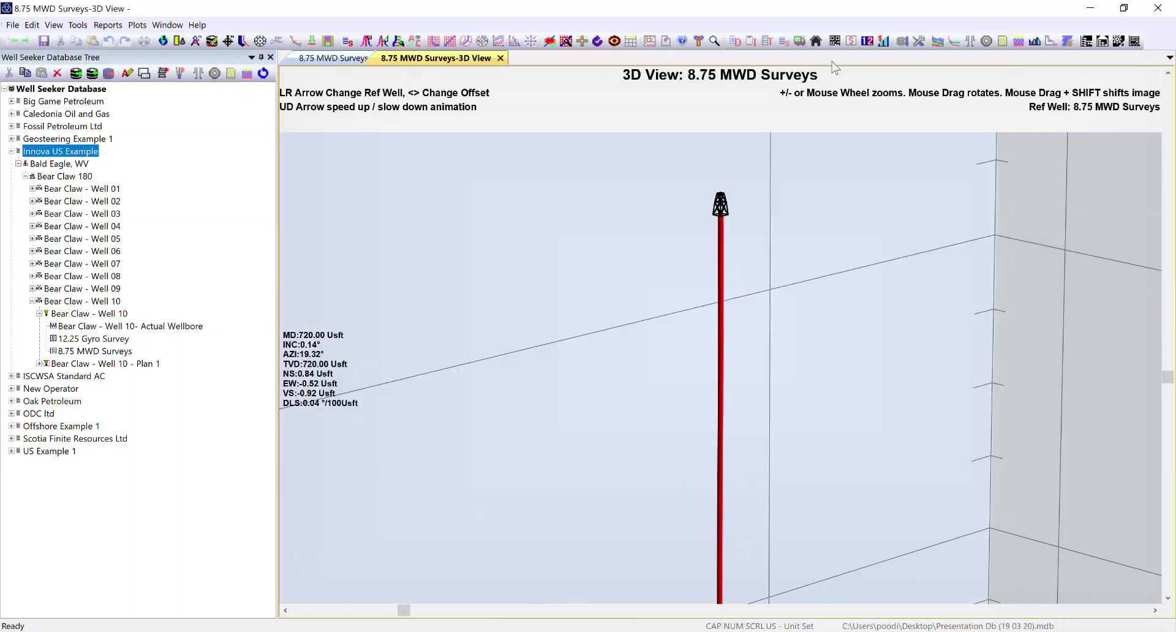
left_click(518, 58)
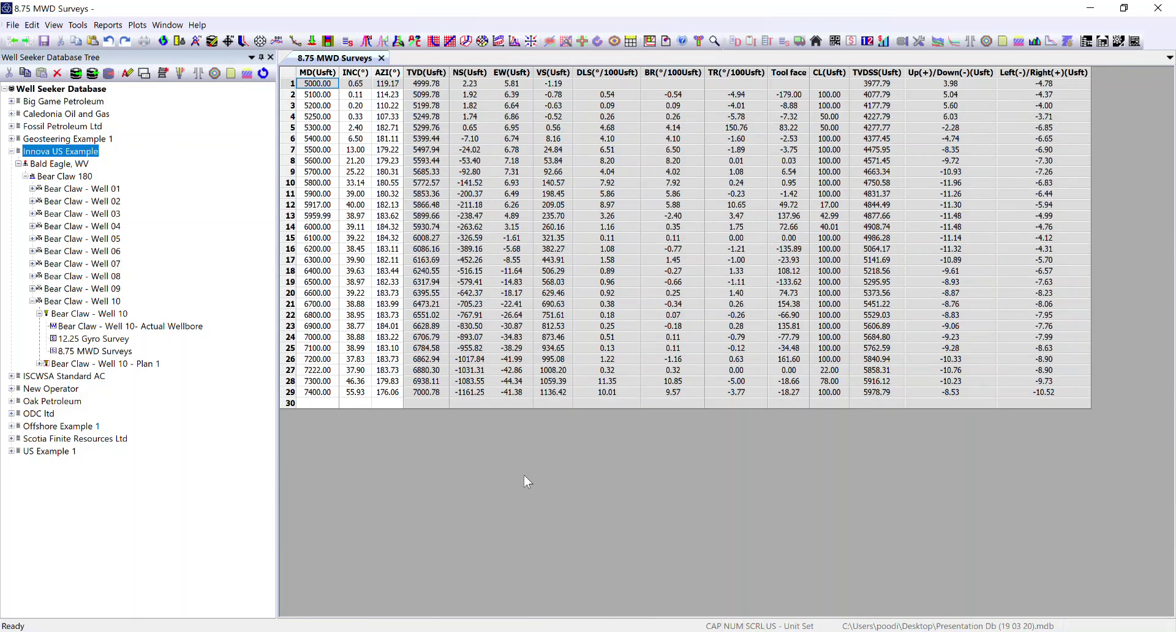